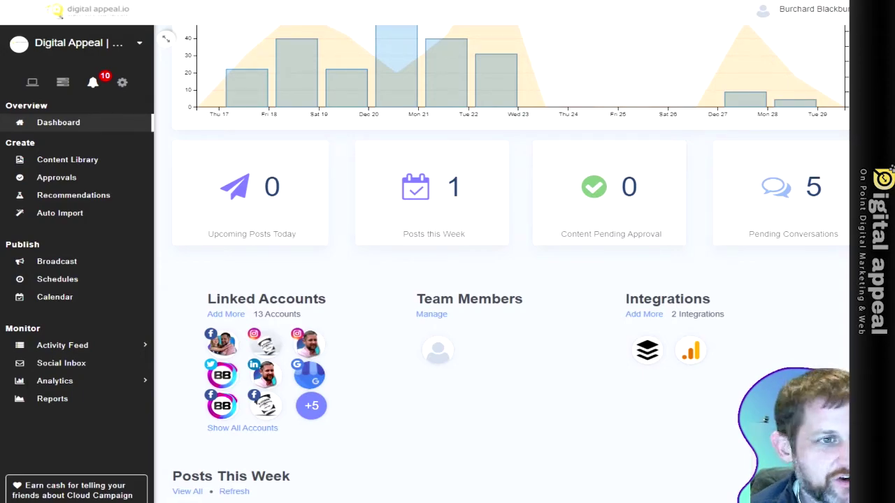
- Examine the dashboard's getting-started tasks, engagement chart, post counts and linked accounts
scroll(475, 294, up, 4)
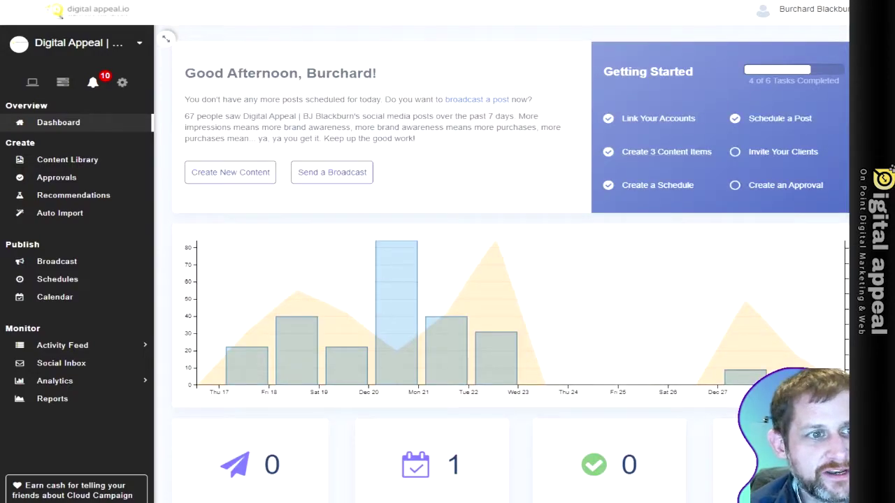
scroll(545, 315, down, 2)
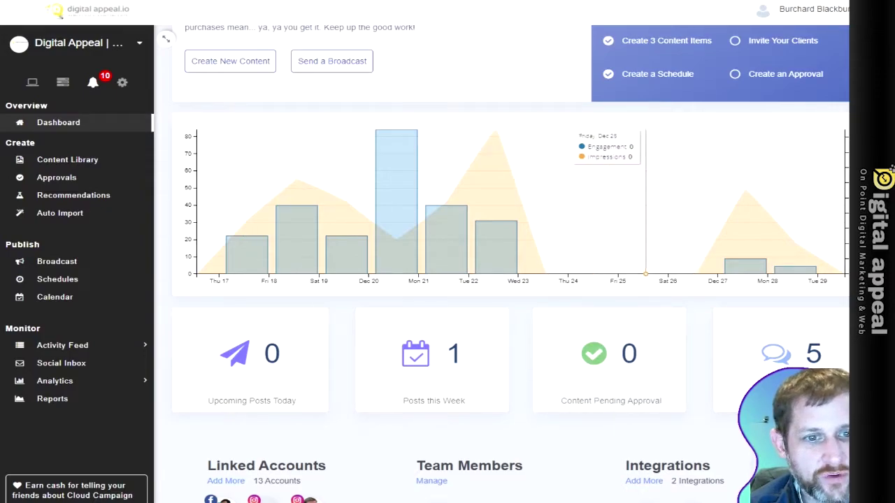
scroll(511, 266, down, 2)
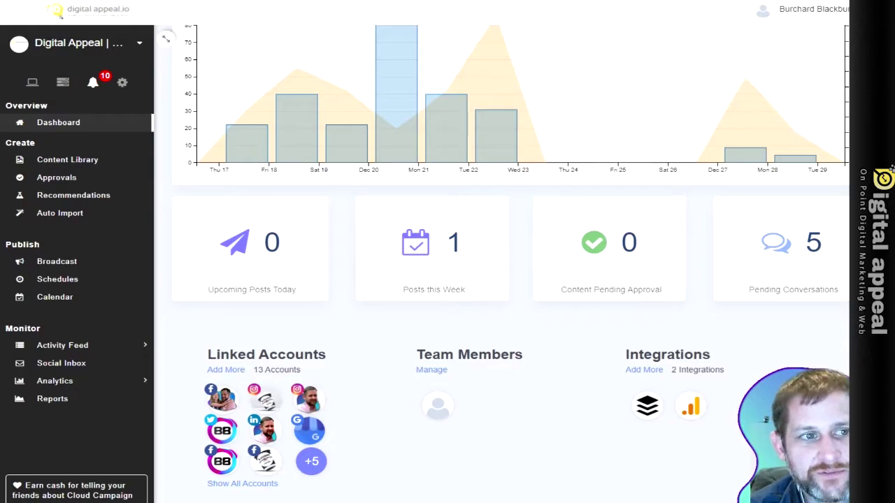
- Open the "6 Reasons to Get an Amazon Prime Business Account" item from the content library for editing
click(70, 160)
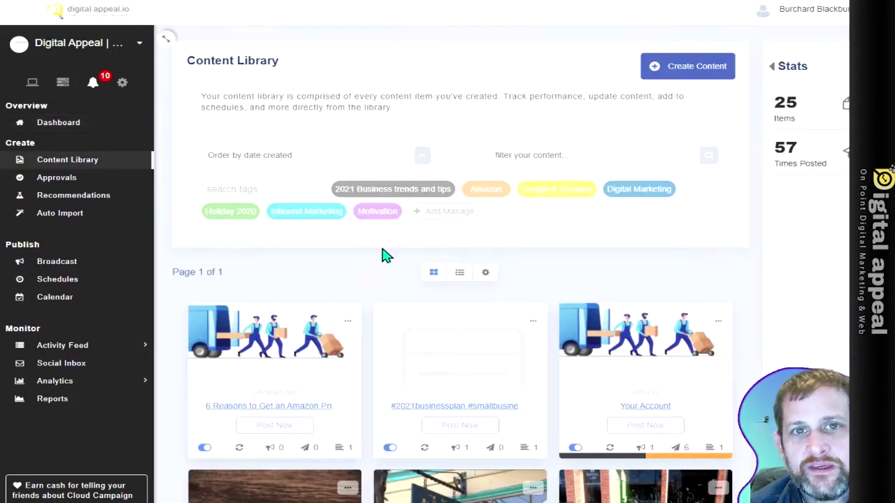
scroll(532, 164, down, 3)
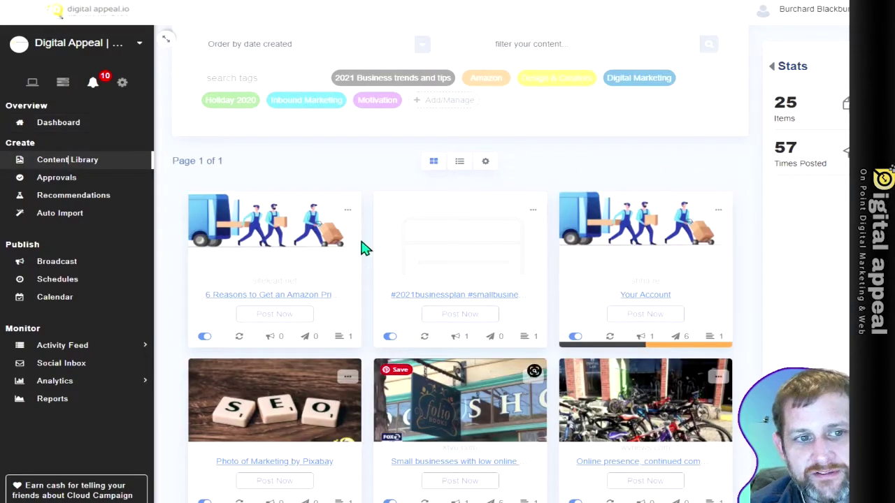
scroll(494, 256, up, 3)
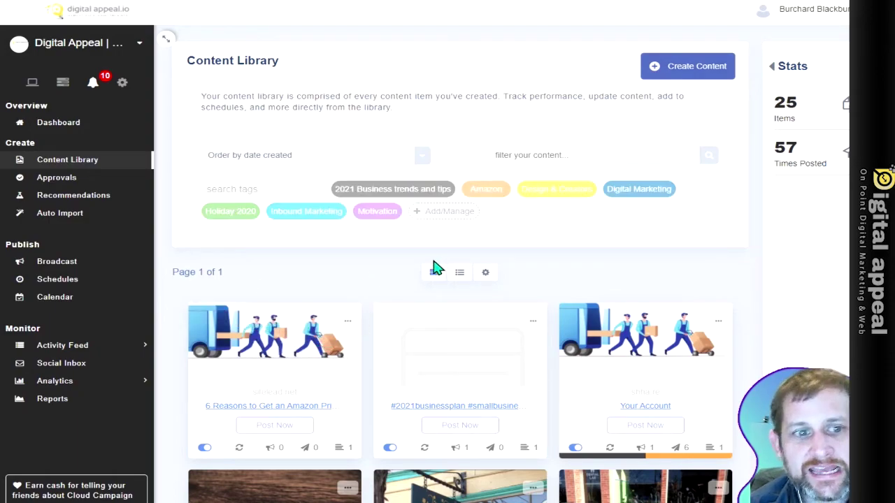
click(286, 349)
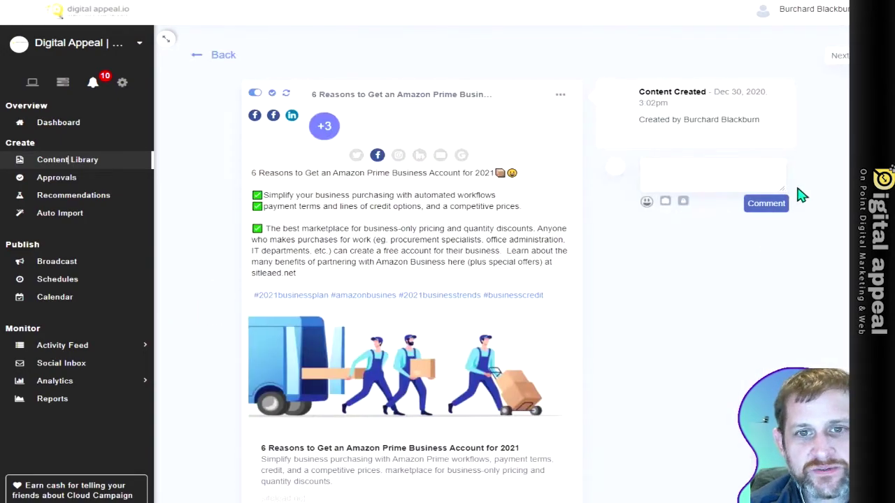
click(531, 220)
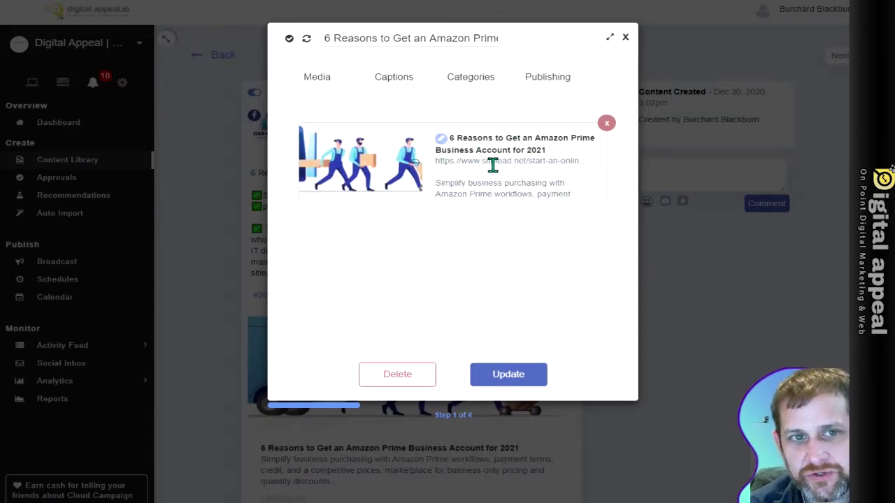
click(607, 125)
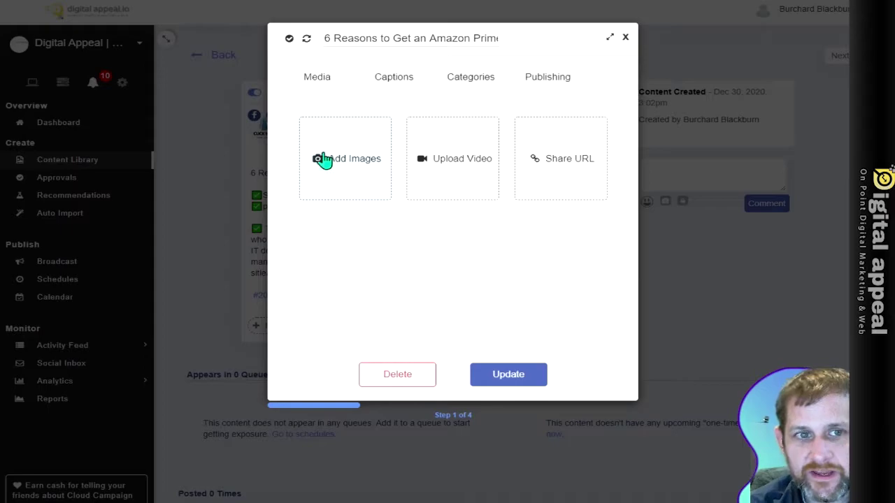
click(586, 164)
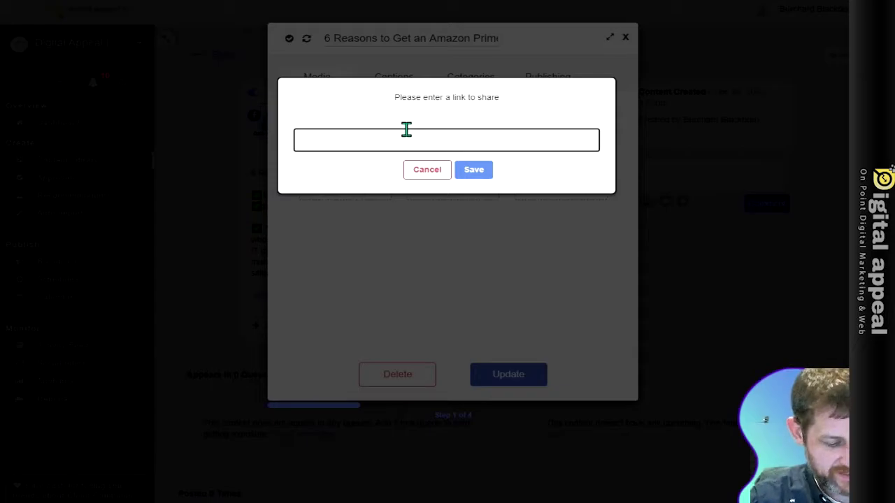
click(406, 131)
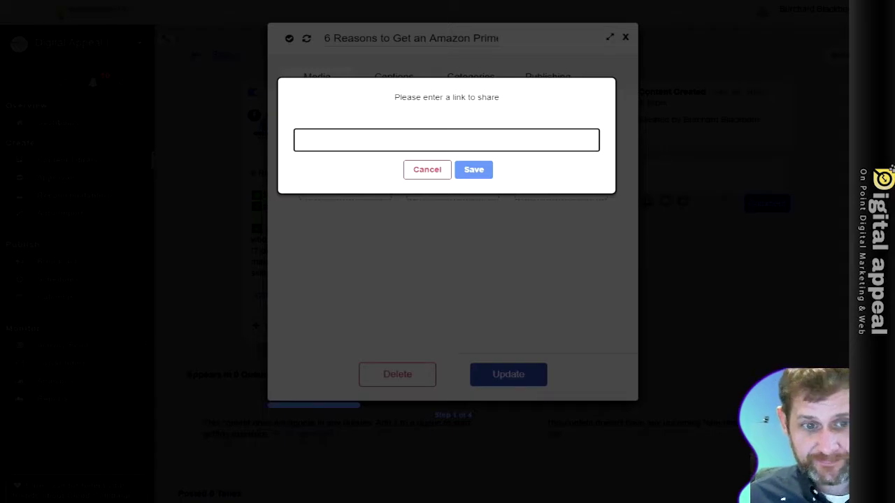
text(ww.sitelead.net/start-an-online-business/6-reasons-to-get-amazon-business/)
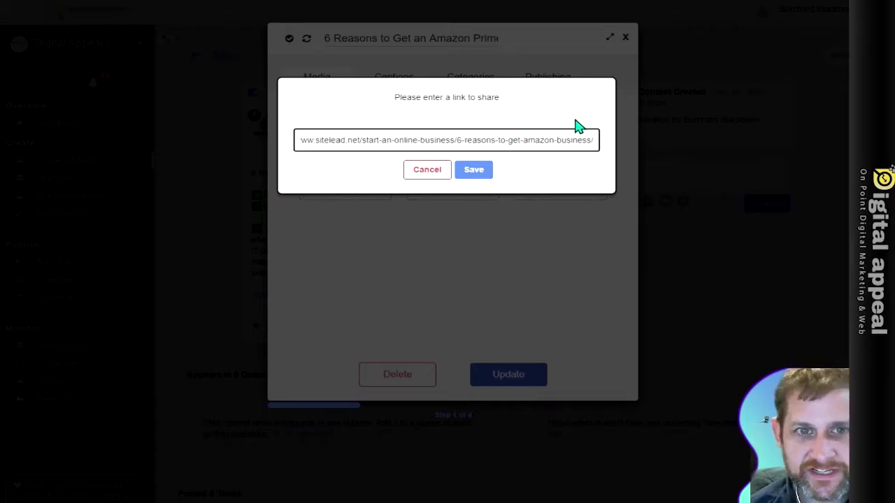
click(482, 173)
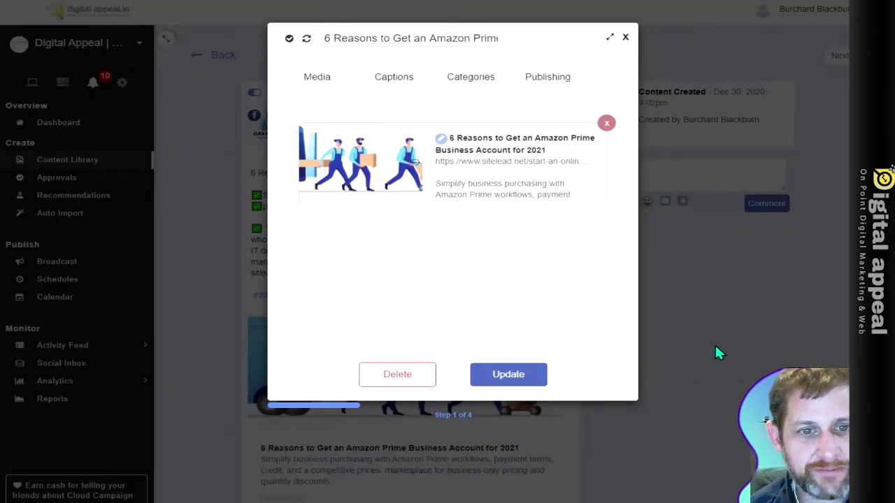
- Review the post's existing caption and enable a unique caption for each social media platform
click(394, 78)
scroll(394, 259, down, 2)
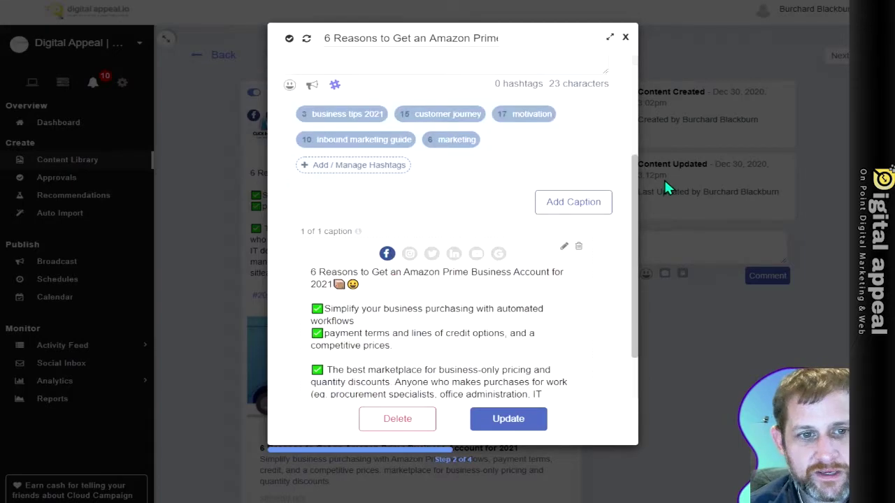
scroll(378, 187, down, 2)
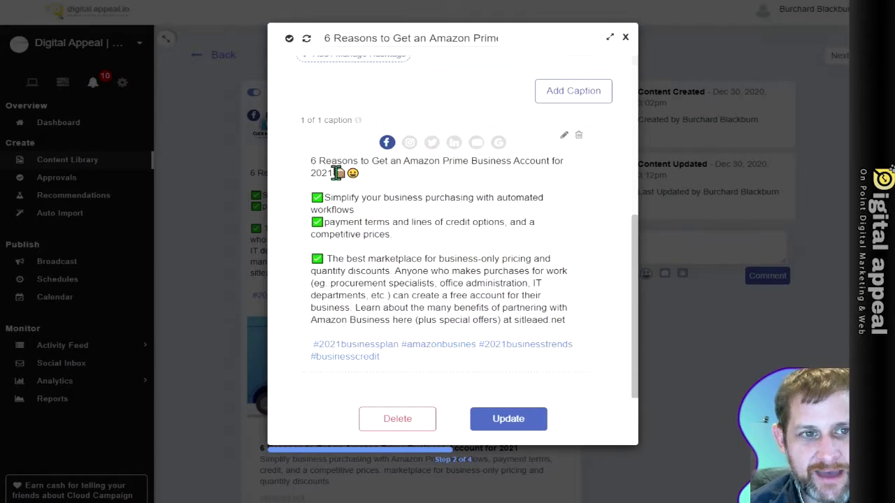
scroll(364, 150, up, 4)
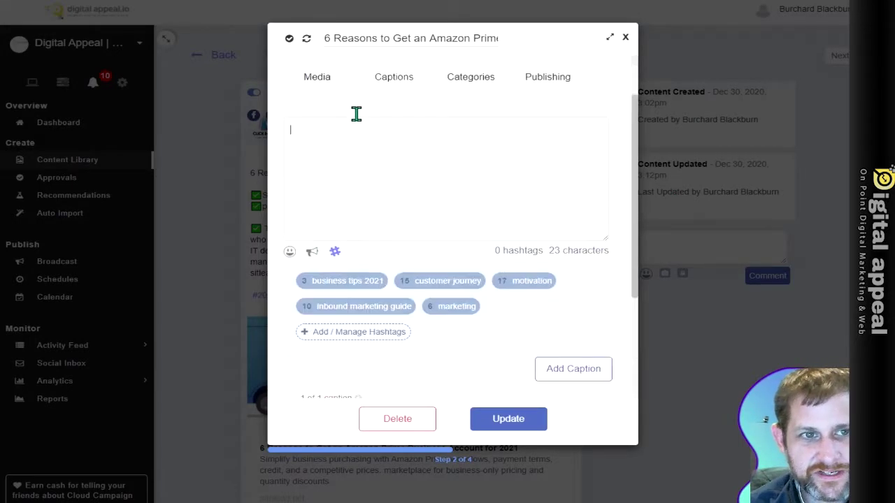
click(312, 257)
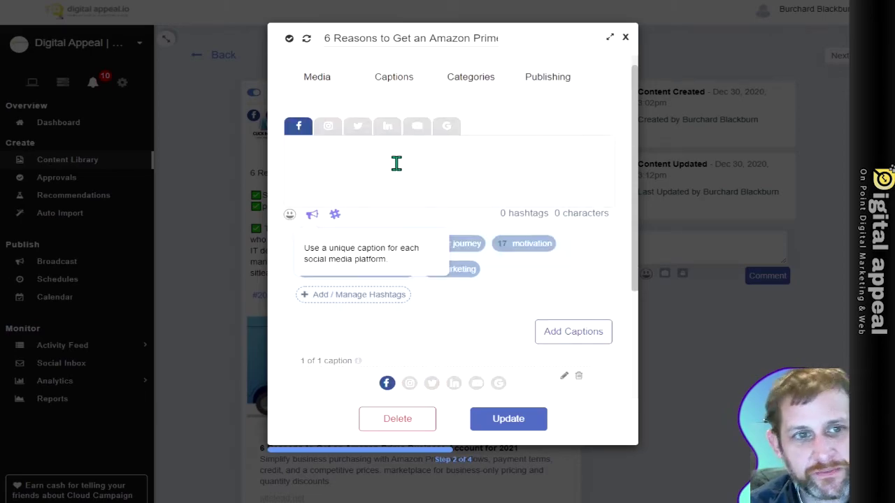
- Copy the existing Amazon Prime Business caption with its hashtags into the Facebook caption
scroll(314, 185, down, 3)
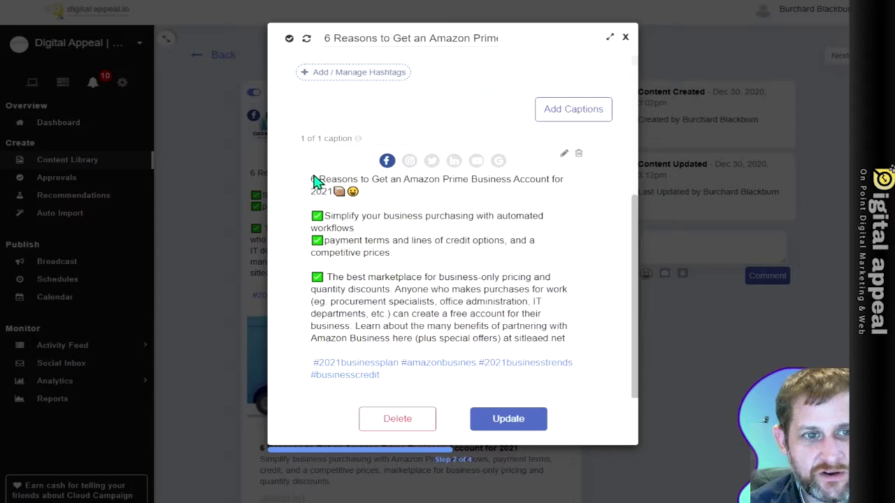
drag(312, 179, 427, 390)
scroll(414, 302, up, 4)
click(306, 154)
text(6 Reasons to Get an Amazon Prime Business Account for 2021💼😀  ✅Simplify your business purchasing with automated workflows ✅payment terms and lines of credit options, and a competitive prices.  ✅ The best marketplace for business-only pricing and quantity discounts. Anyone who makes purchases for work (eg. procurement specialists, office administration, IT departments, etc.) can create a free account for their business. Learn about the many benefits of partnering with Amazon Business here (plus special offers) at sitleaed.net  #2021businessplan #amazonbusines #2021businesstrends #businesscredit)
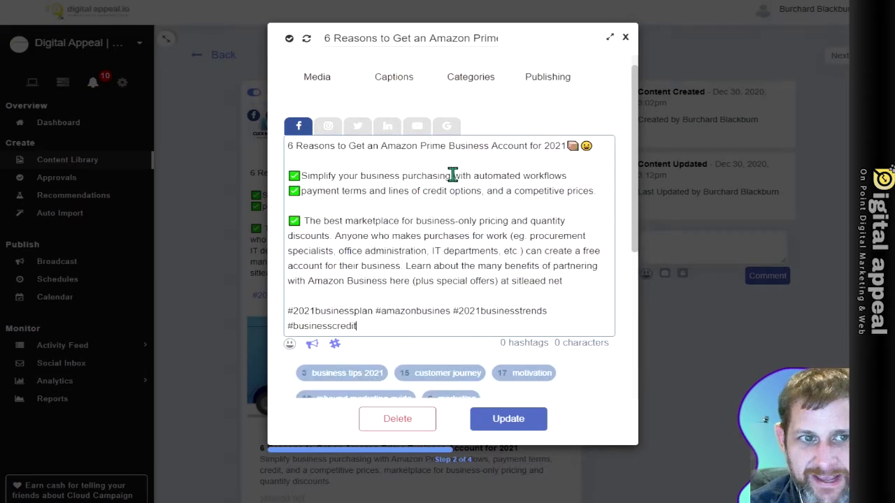
scroll(422, 199, down, 4)
scroll(436, 184, up, 4)
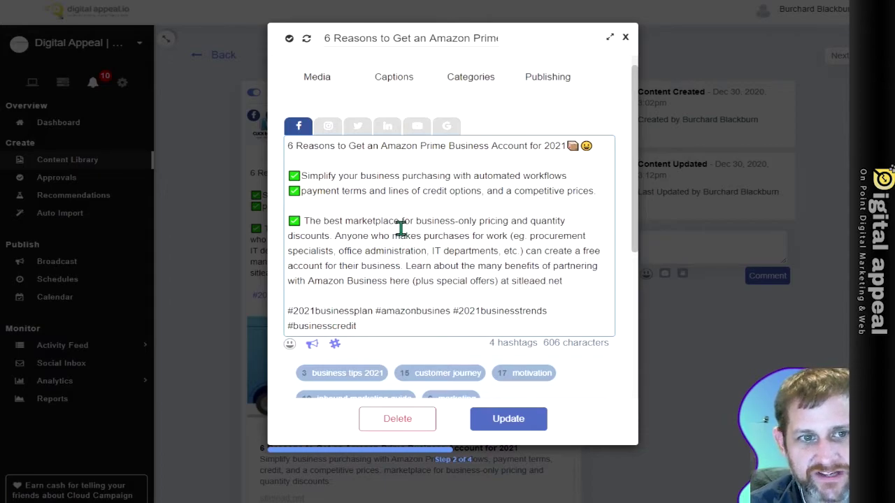
scroll(571, 152, down, 2)
scroll(572, 152, up, 2)
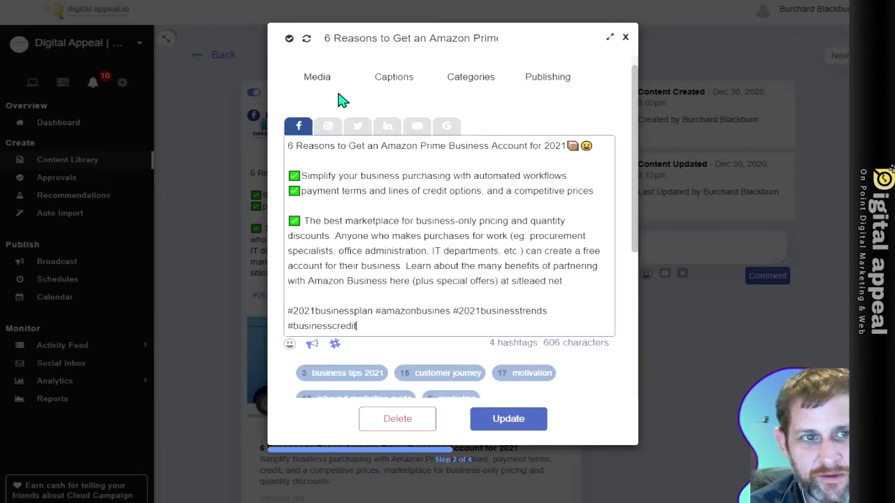
- Fill the Instagram caption with the same Amazon Prime Business text and hashtags
click(325, 135)
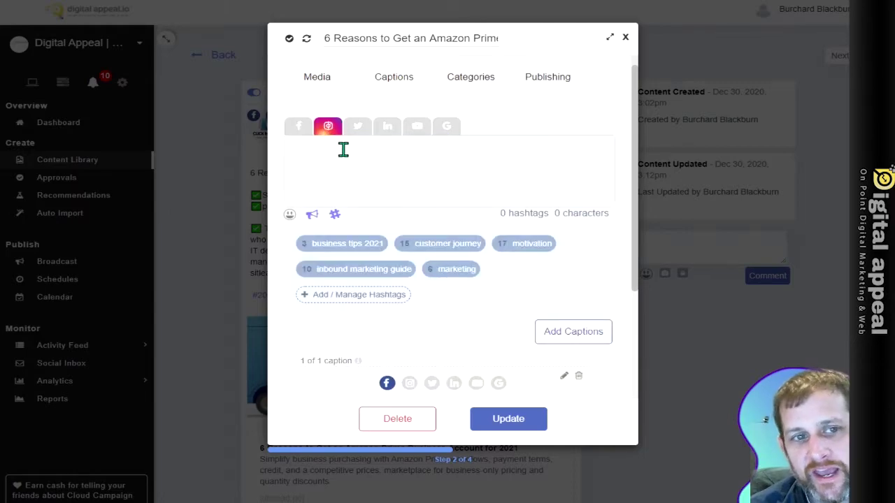
click(314, 152)
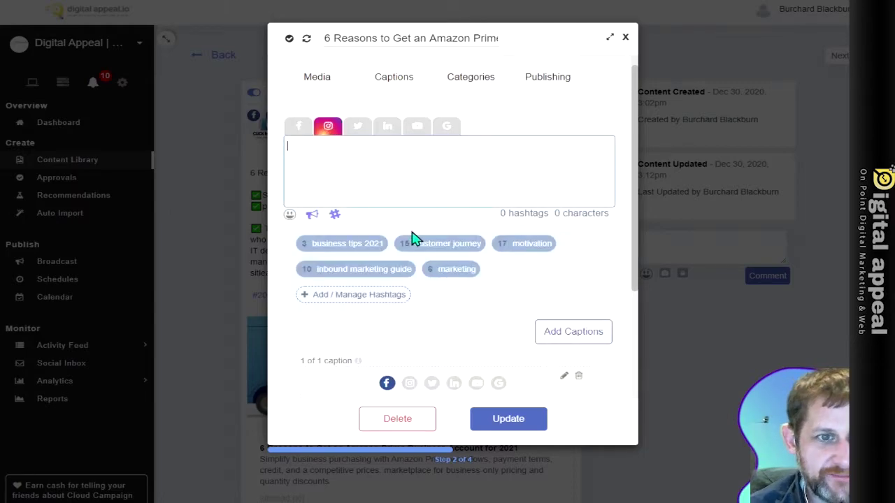
text(6 Reasons to Get an Amazon Prime Business Account for 2021💼😀  ✅Simplify your business purchasing with automated workflows ✅payment terms and lines of credit options, and a competitive prices.  ✅ The best marketplace for business-only pricing and quantity discounts. Anyone who makes purchases for work (eg. procurement specialists, office administration, IT departments, etc.) can create a free account for their business. Learn about the many benefits of partnering with Amazon Business here (plus special offers) at sitleaed.net  #2021businessplan #amazonbusines #2021businesstrends #businesscredit)
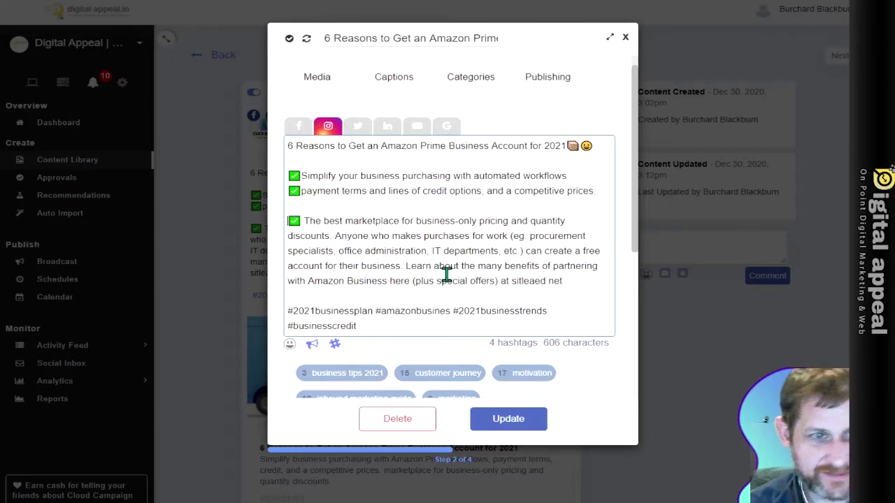
- Remove the blank lines above the first and third check-mark items in the Instagram caption
key(BackSpace)
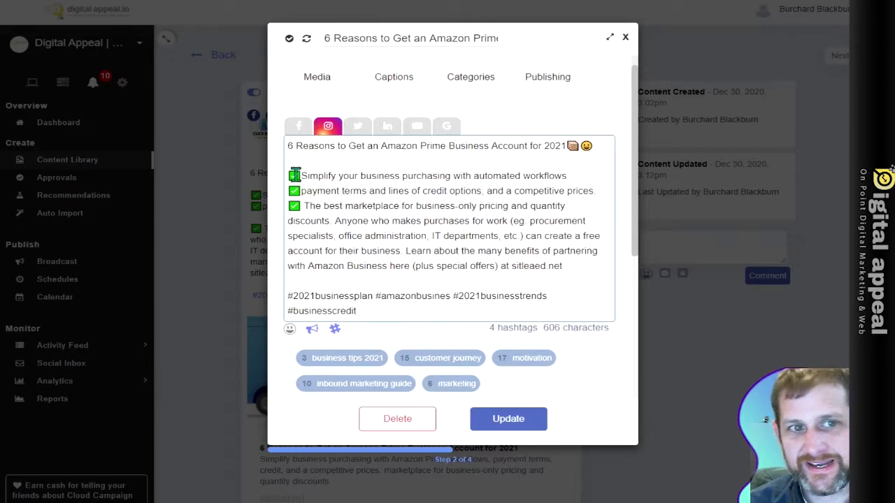
key(BackSpace)
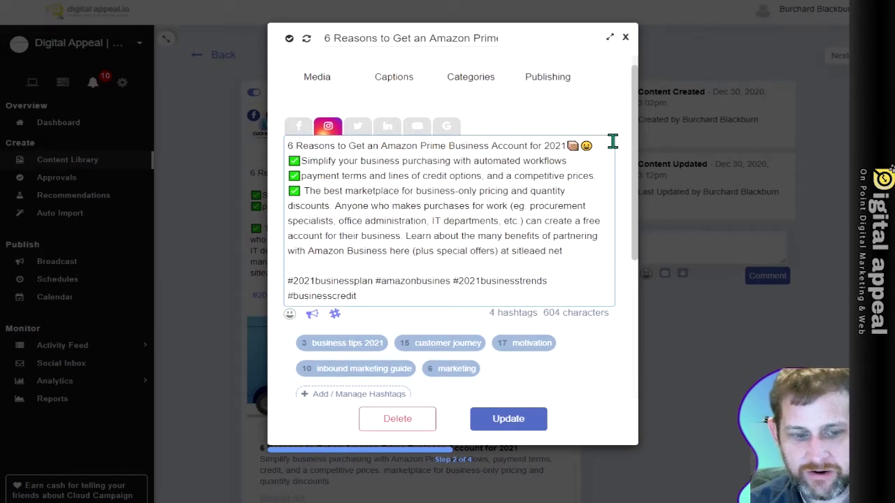
key(ctrl+v)
key(ctrl+z)
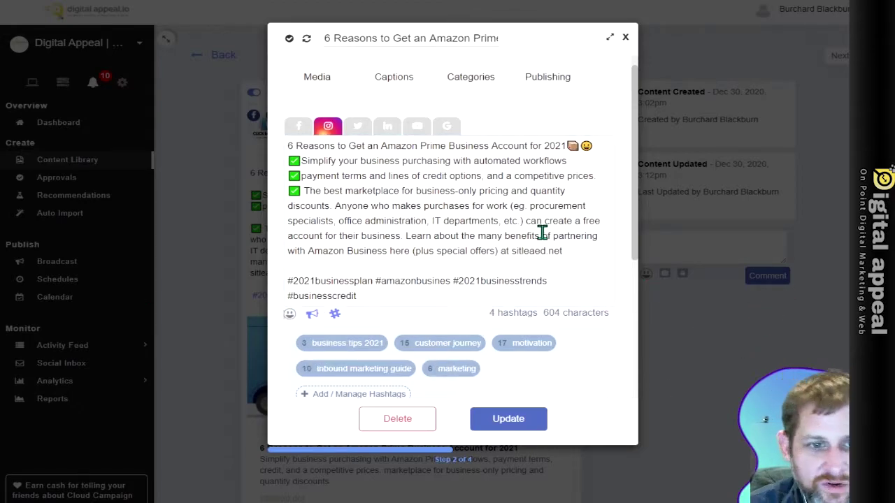
- Find the down-arrow emoji by searching for "arrow" and add it twice to the end of the Instagram caption
click(289, 319)
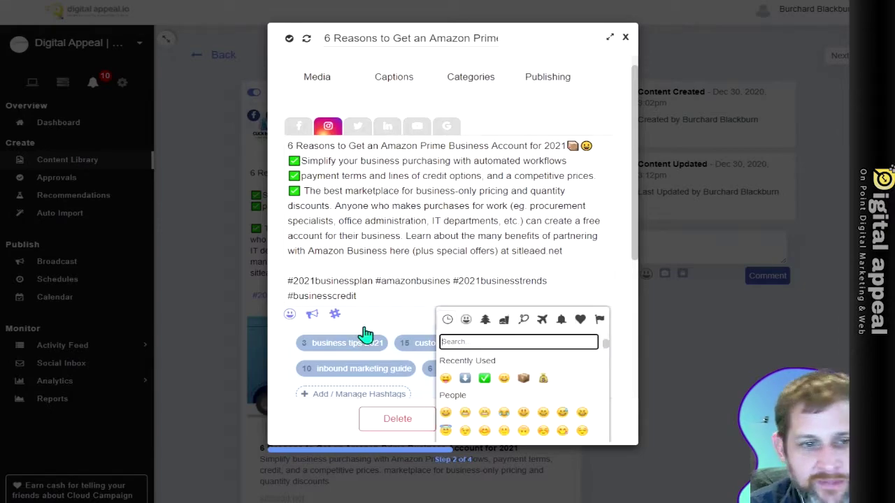
scroll(496, 335, down, 2)
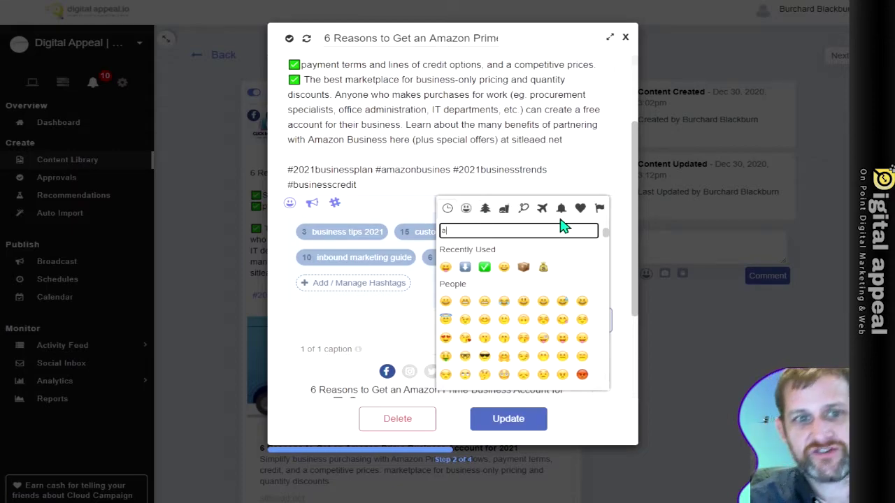
text(arrows)
key(BackSpace)
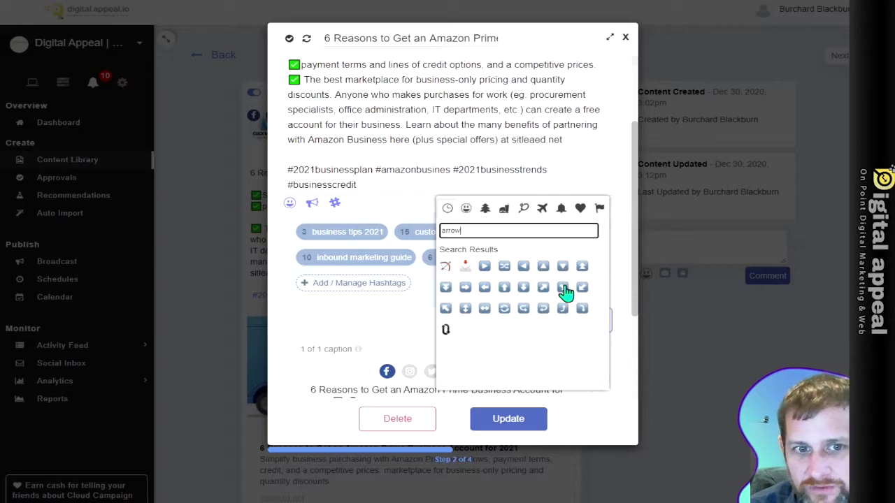
click(524, 290)
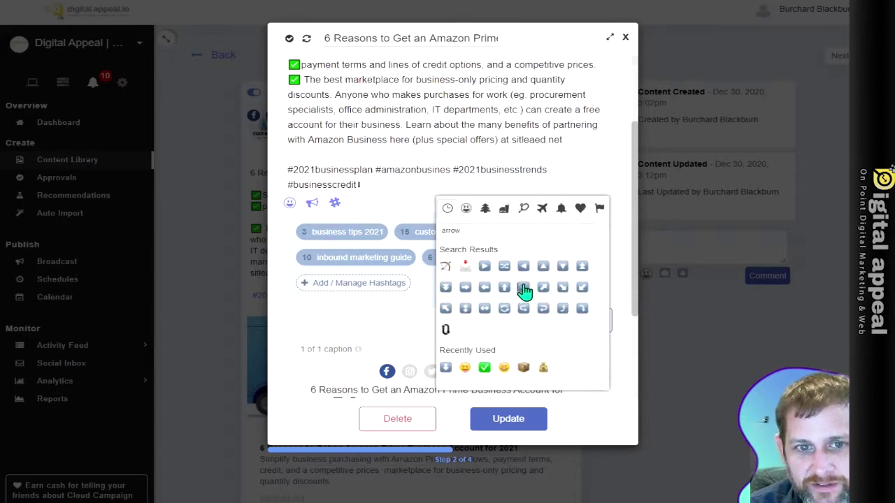
click(524, 290)
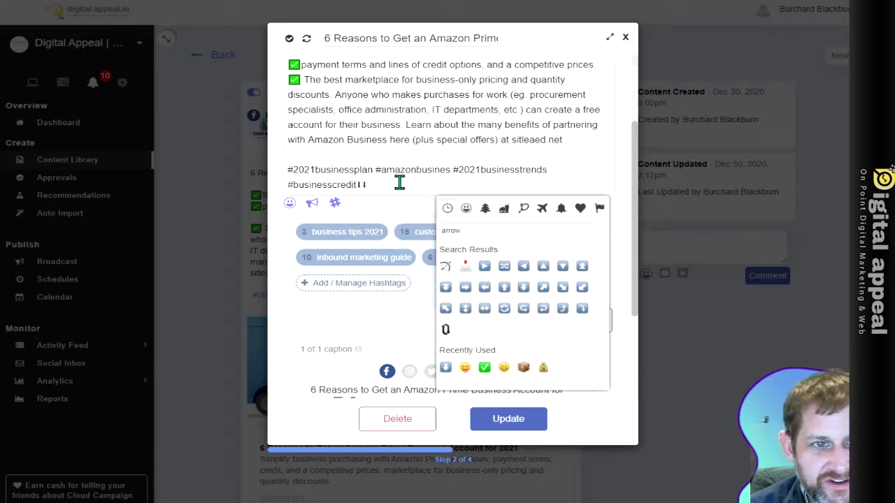
- Move the two down-arrow emojis from the end of the Instagram caption to the end of its title line
click(345, 189)
drag(371, 186, 356, 187)
key(ctrl+c)
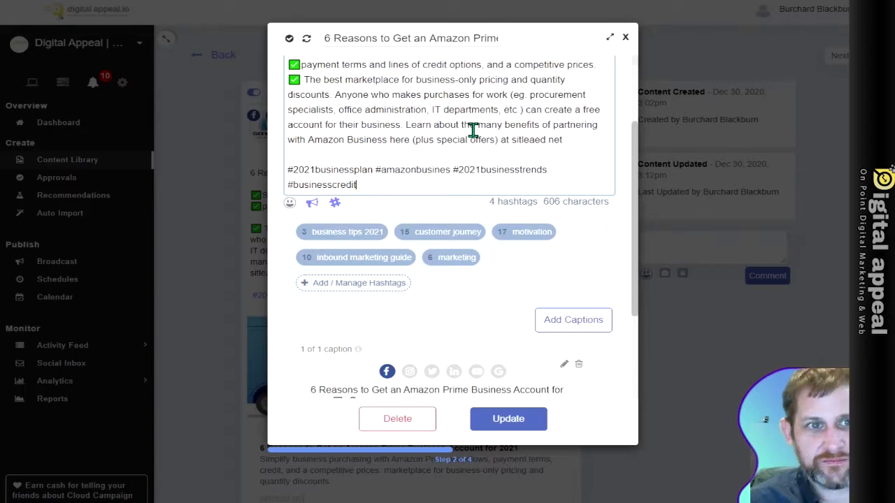
scroll(419, 126, up, 3)
click(601, 149)
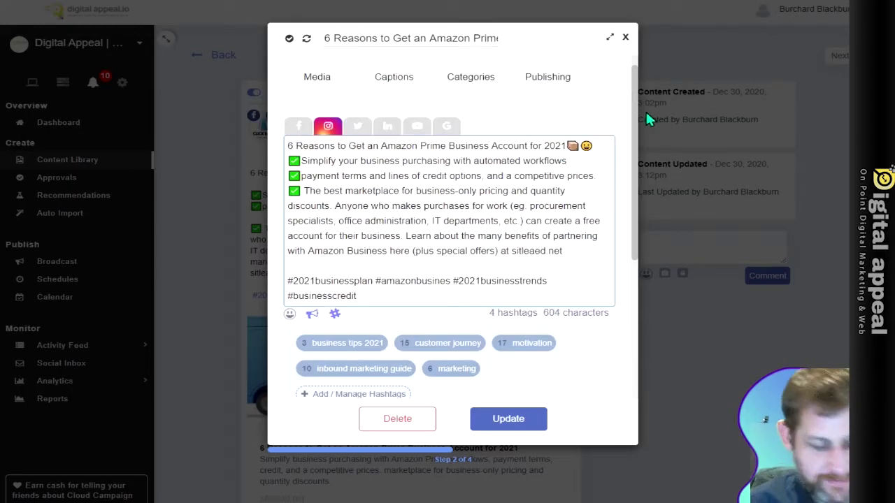
key(ctrl+v)
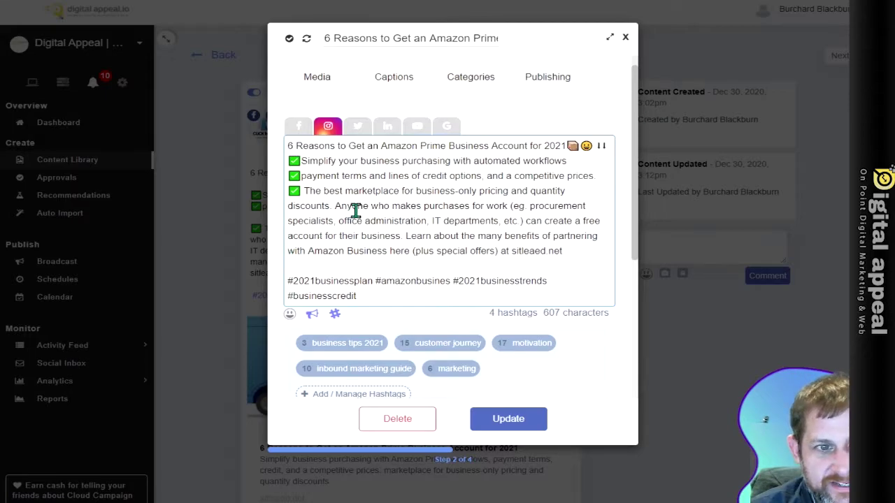
- Separate the hashtags from the body text of the Instagram caption with a column of lines that each hold a single dot
key(Delete)
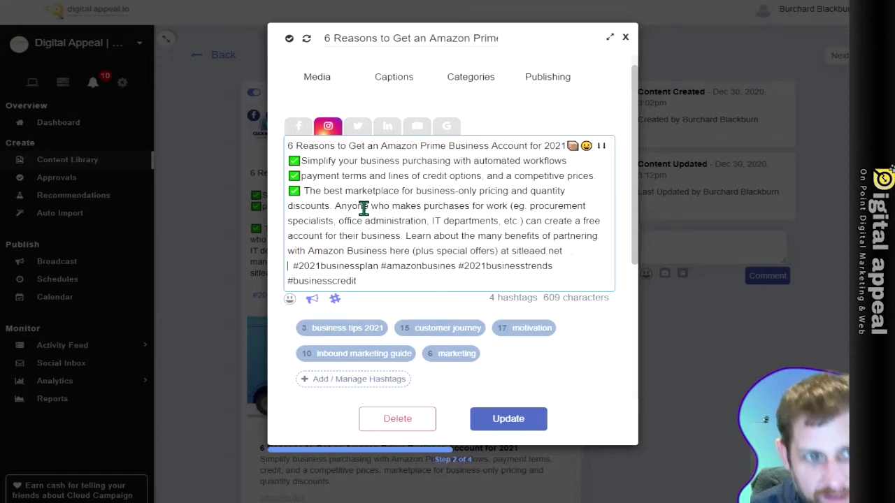
key(Return)
key(Return)
key(Return)
key(Return)
key(Return)
key(Return)
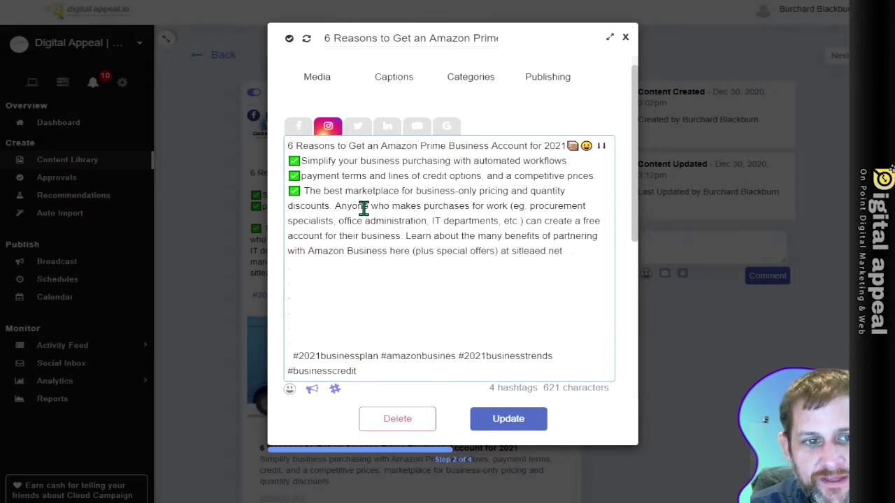
key(Return)
scroll(396, 273, down, 2)
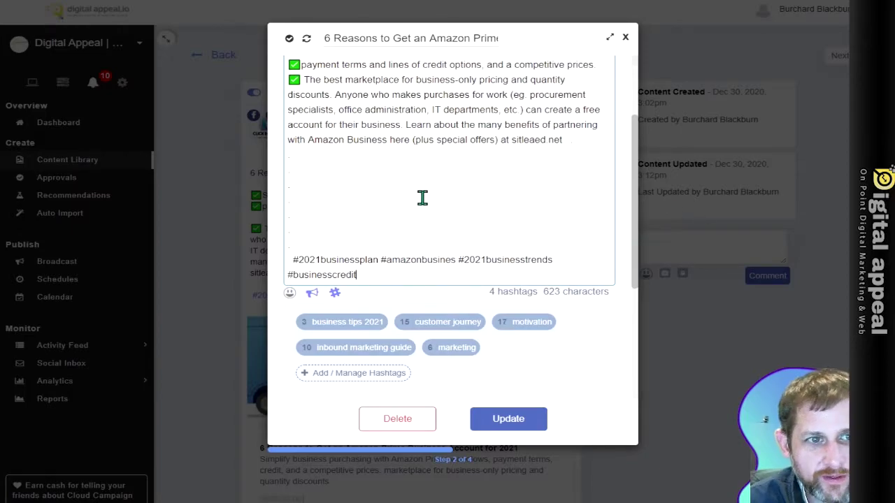
scroll(328, 192, up, 3)
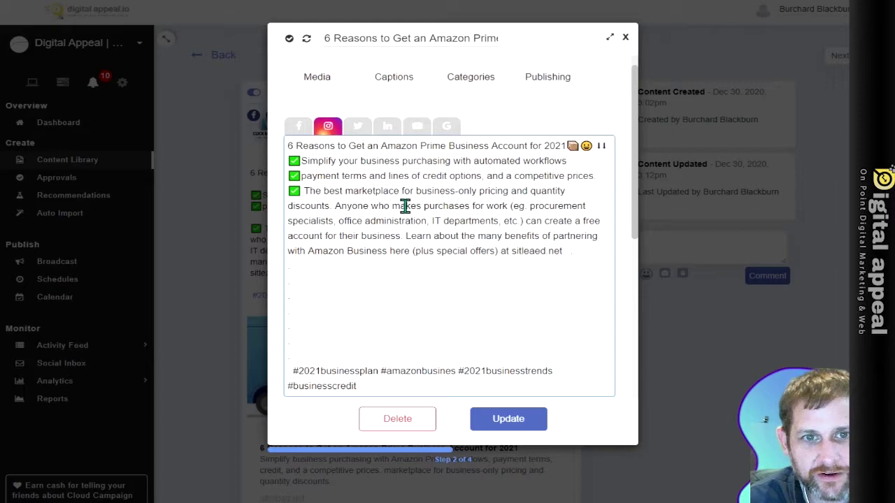
- Append the saved "marketing" hashtag group to the end of the Instagram caption
scroll(487, 176, down, 3)
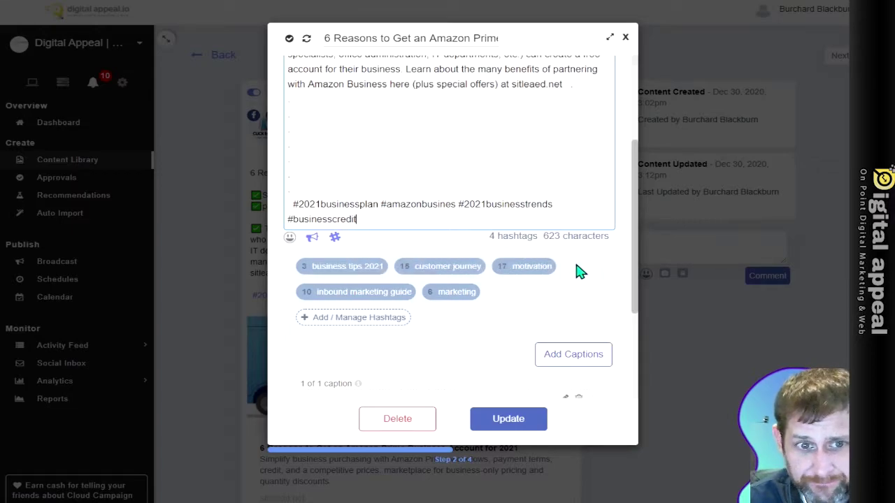
click(512, 267)
scroll(483, 200, up, 2)
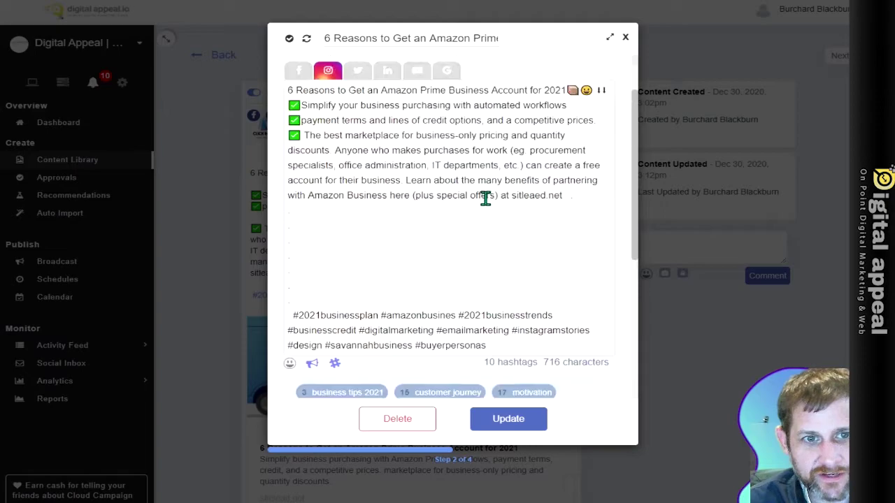
scroll(554, 325, down, 3)
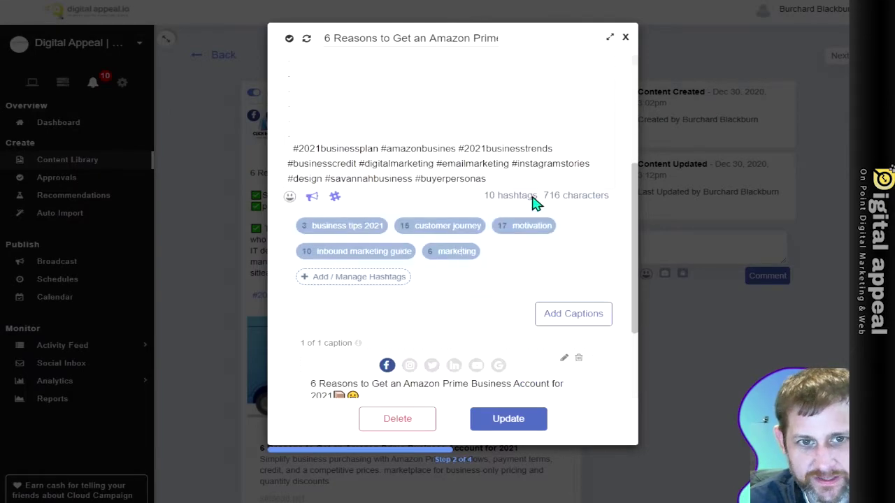
click(523, 178)
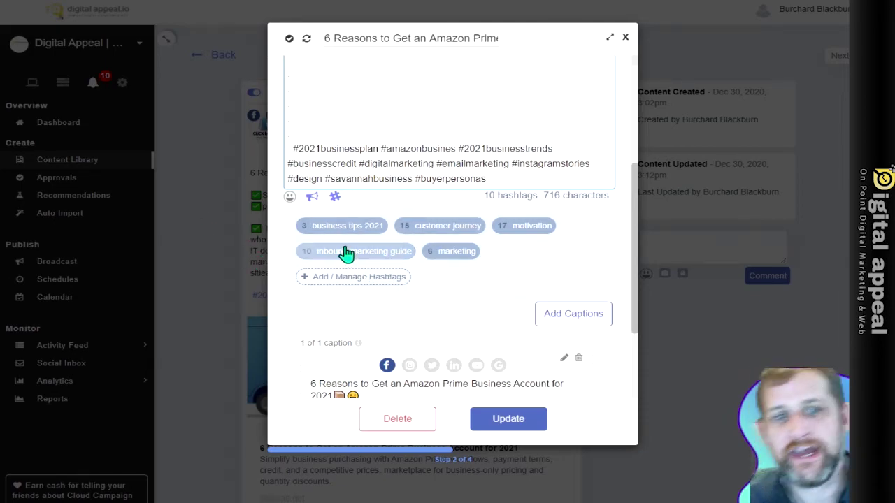
- Create a "Business Finance" hashtag group containing #businesscreditline #amazonpaymentterms #amazonprimebusiness #amazonprime #businessfinancing #sbaloans
click(329, 280)
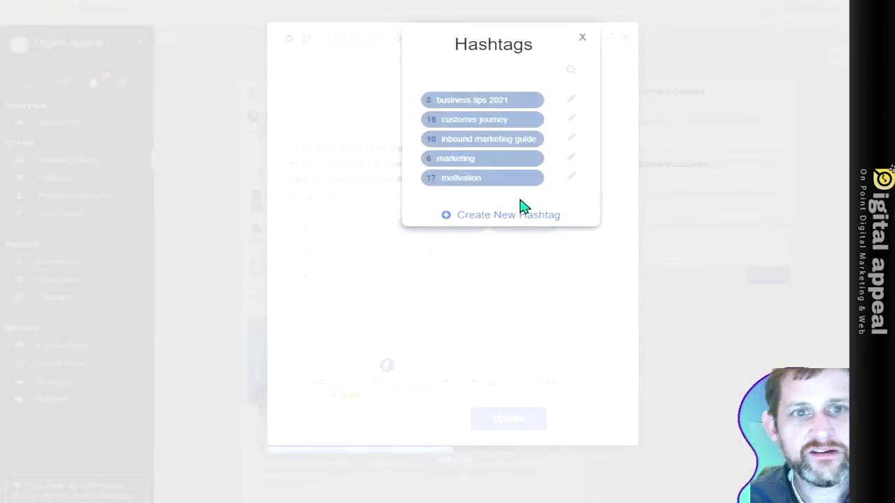
click(500, 216)
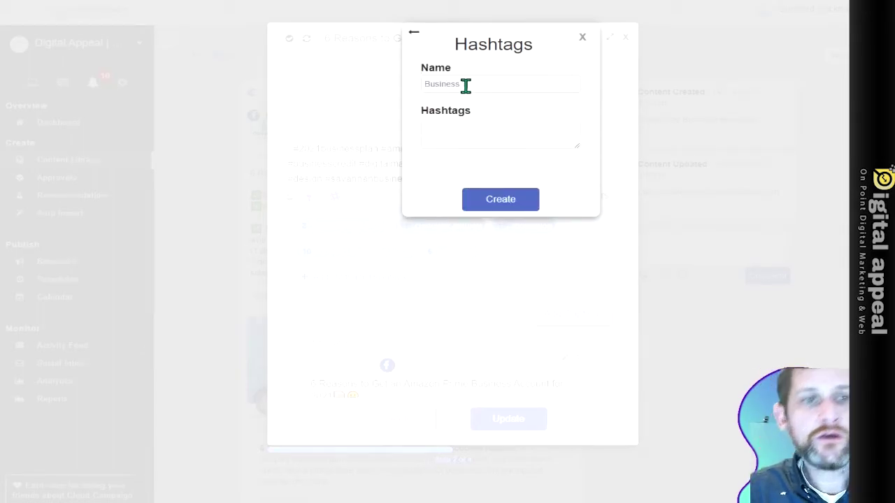
click(514, 122)
text(#businesscre)
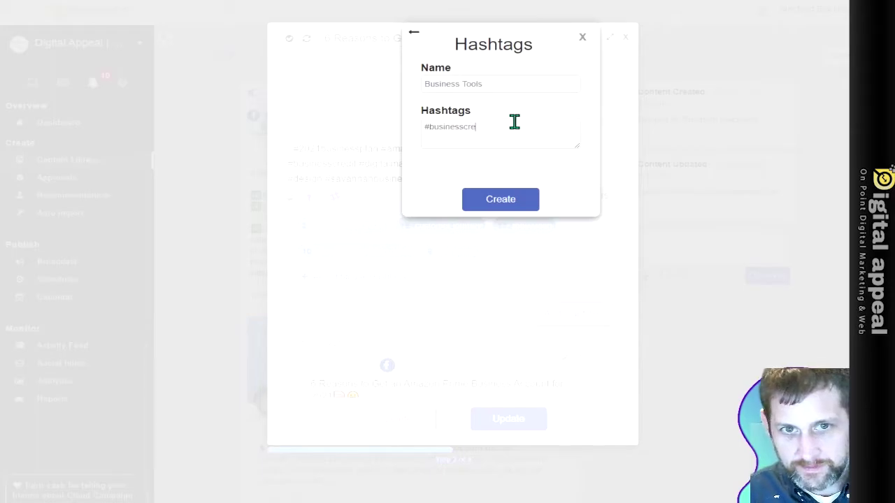
text(ditline #)
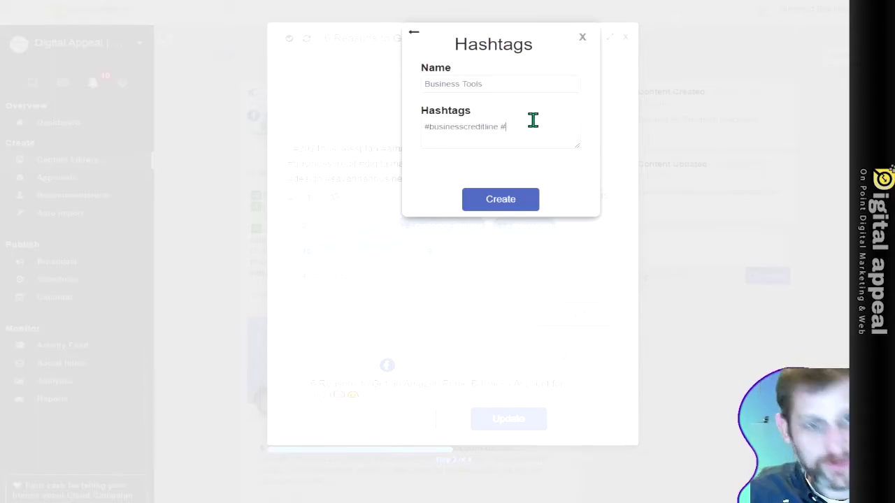
text(amazonpaymentterms #amazonprimebusiness #am)
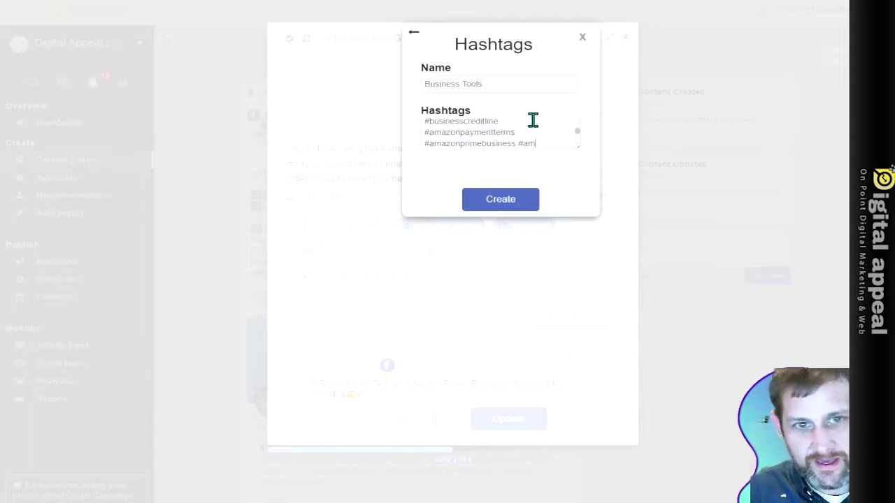
text(azonprime #businessfinancing)
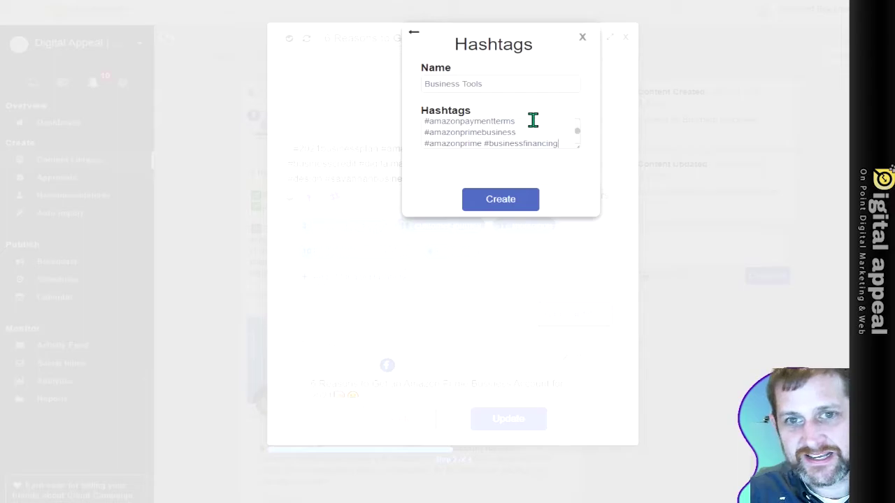
click(505, 203)
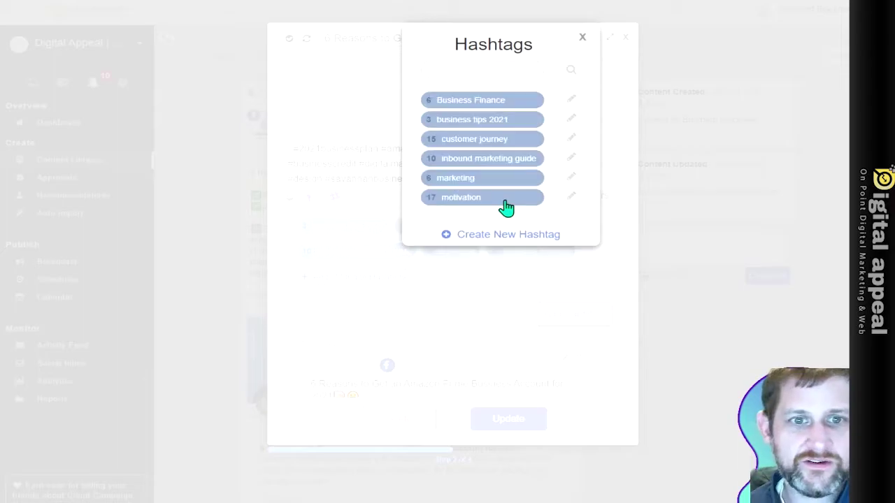
click(582, 37)
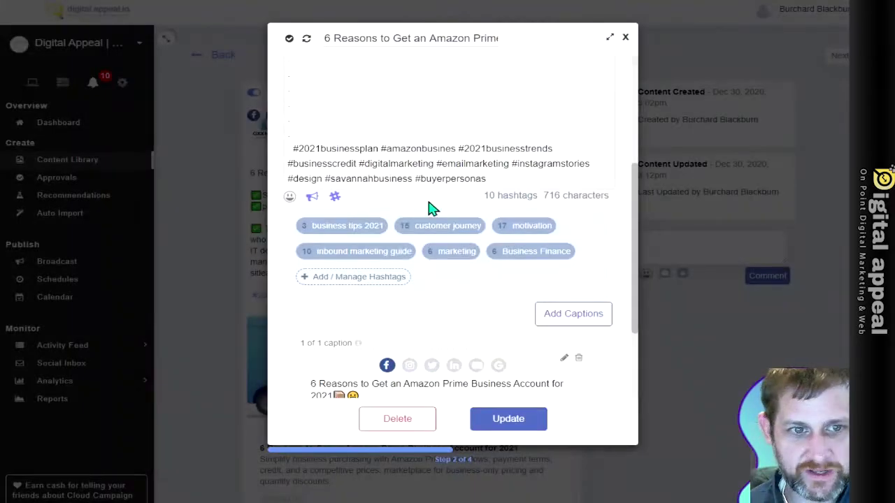
- Append the "Business Finance" hashtag group to the Instagram caption and check the caption's hashtag count
click(531, 259)
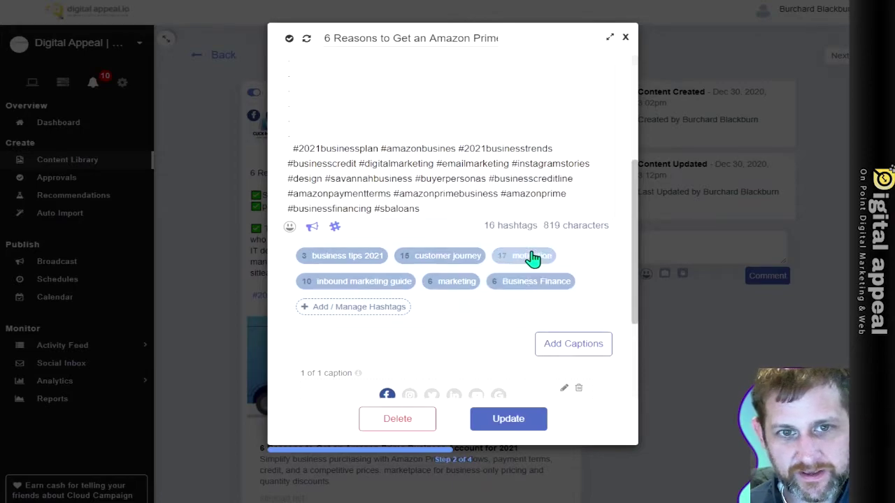
drag(484, 228, 468, 415)
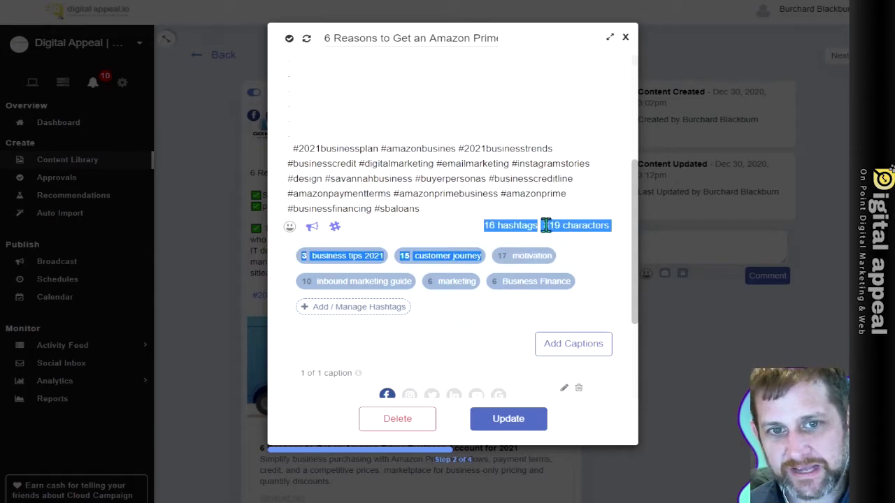
scroll(419, 196, up, 4)
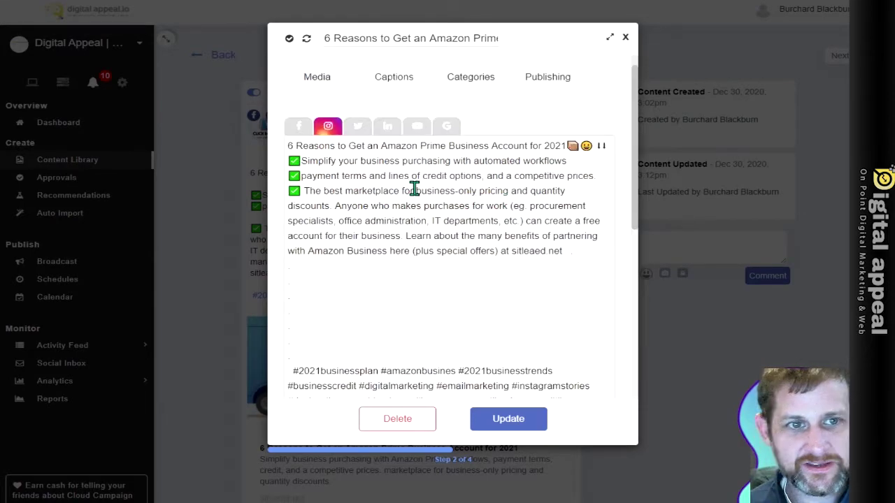
- Start the Twitter caption with the title line copied from the saved Facebook caption, including its two emojis
click(299, 128)
click(328, 130)
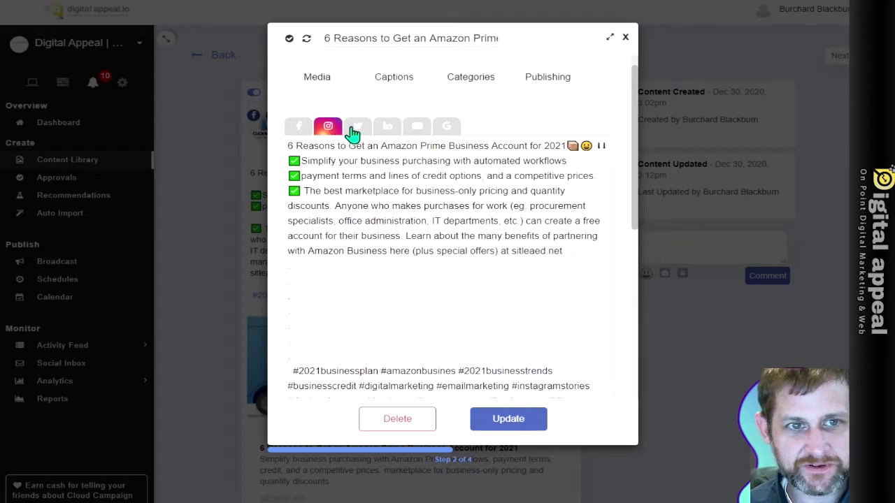
click(355, 132)
scroll(399, 250, down, 3)
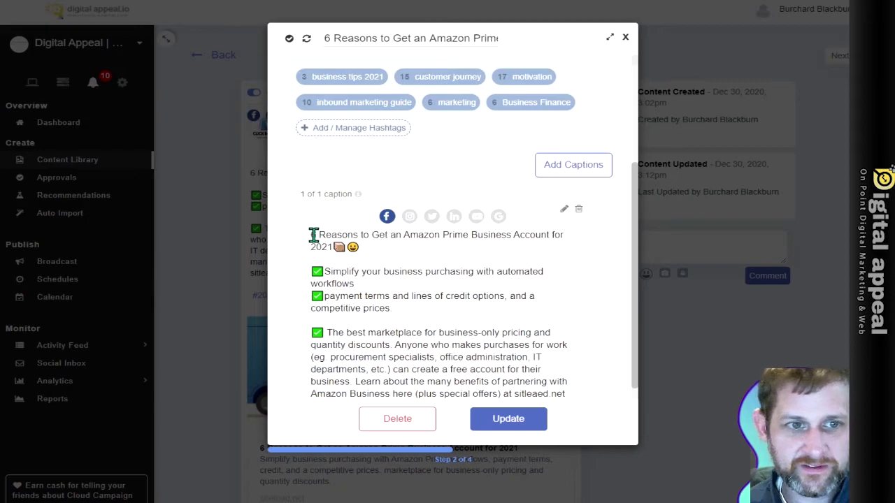
drag(314, 235, 363, 250)
key(ctrl+c)
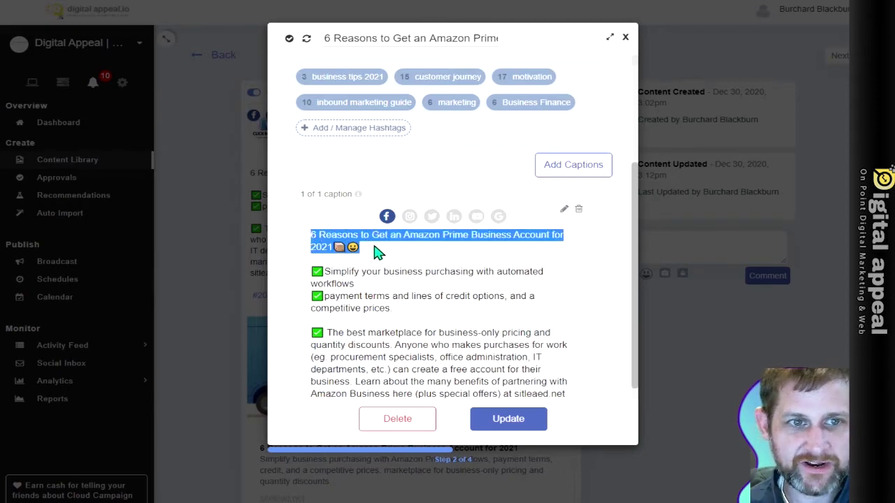
scroll(387, 210, up, 3)
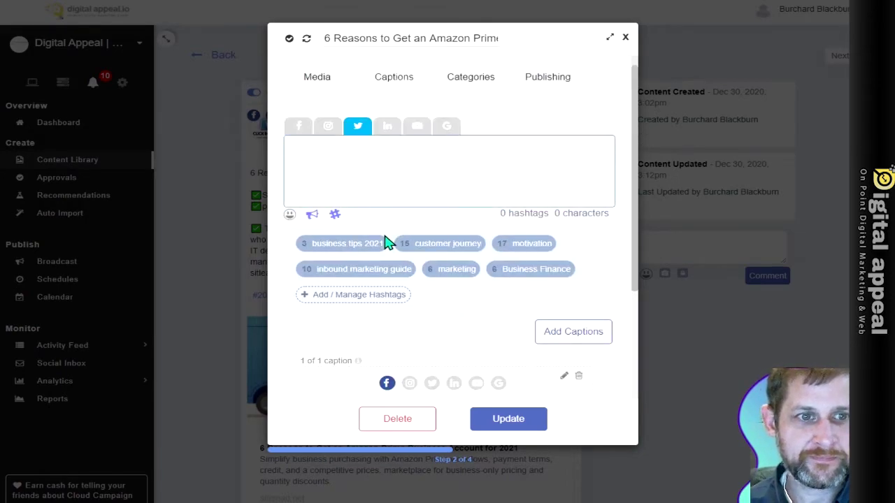
key(ctrl+v)
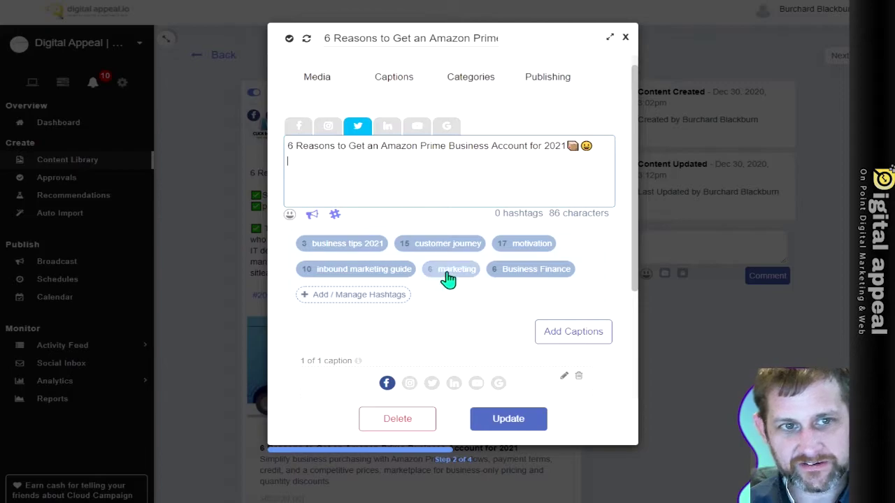
- Copy the check-mark line about payment terms and lines of credit from the Facebook caption to below the Twitter caption's title
scroll(447, 280, down, 3)
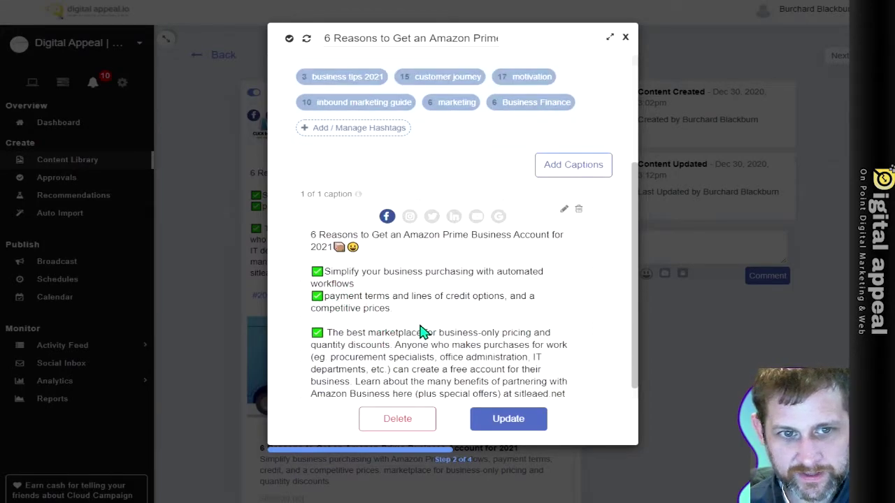
triple_click(399, 315)
drag(398, 314, 307, 302)
key(ctrl+c)
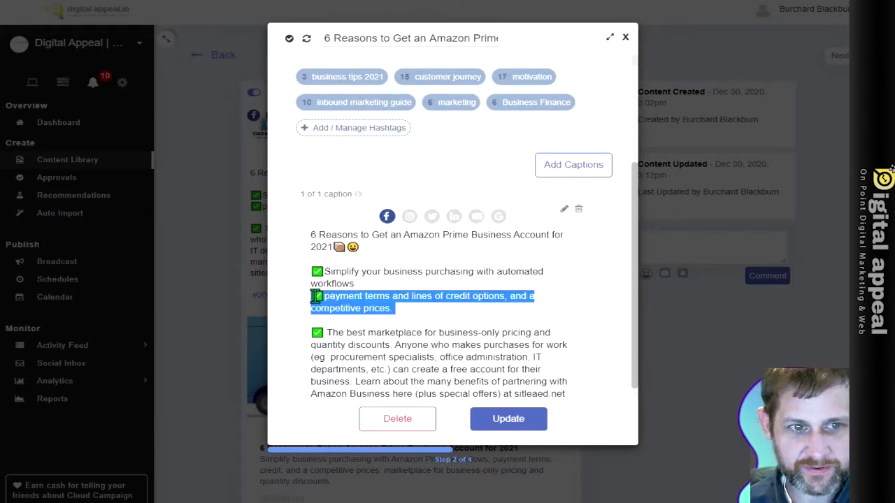
scroll(437, 188, up, 2)
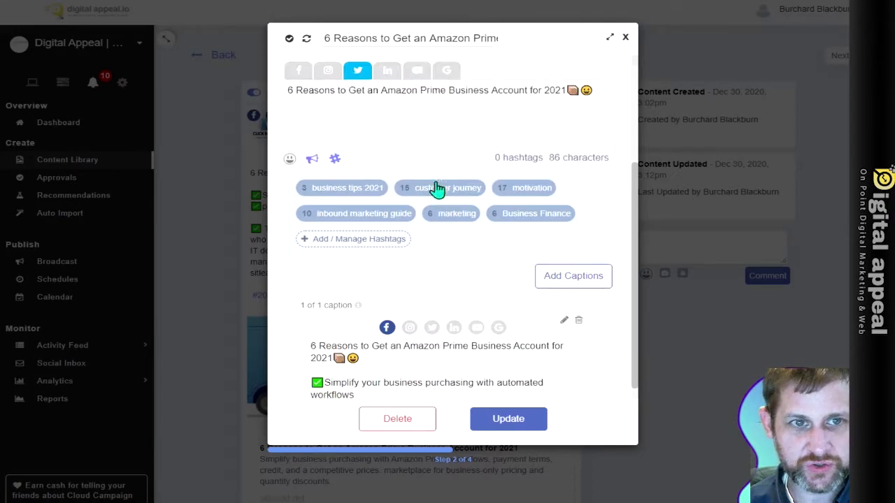
scroll(437, 189, up, 1)
click(317, 168)
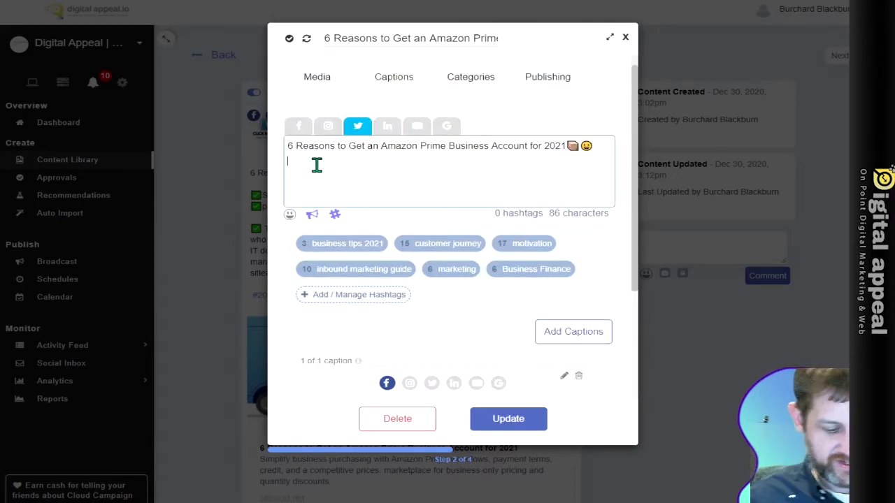
key(ctrl+v)
- Add the "Business Finance" hashtags to the Twitter caption and remove #amazonpaymentterms, #amazonprime and #sbaloans from it
scroll(434, 182, down, 1)
click(550, 203)
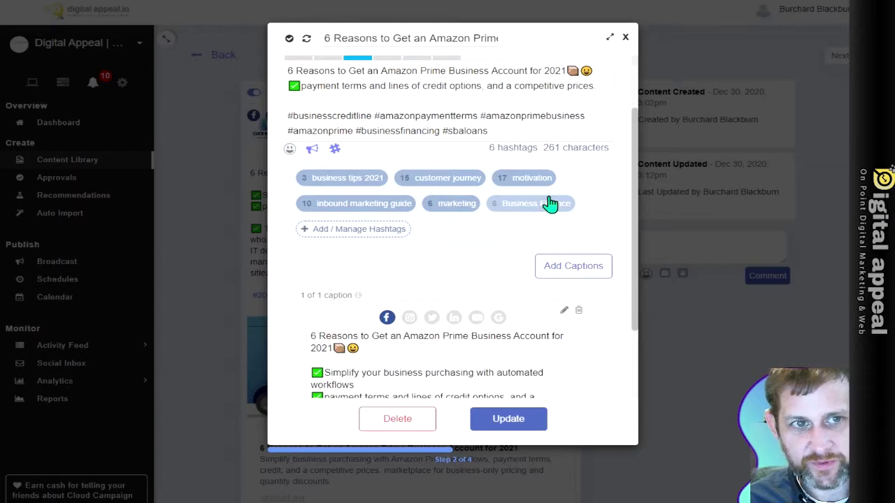
key(BackSpace)
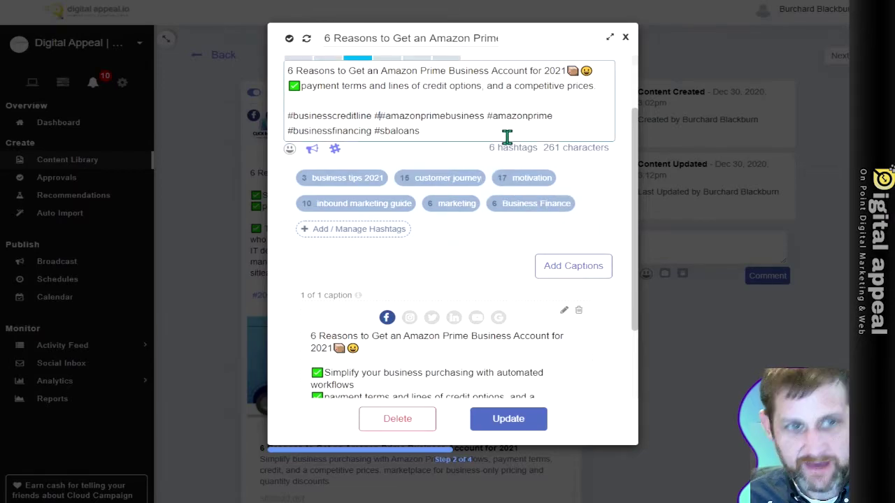
double_click(538, 117)
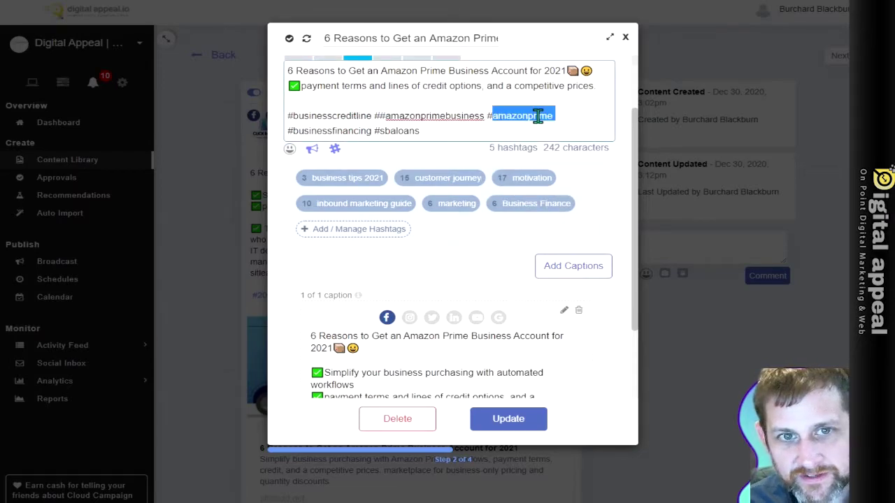
key(BackSpace)
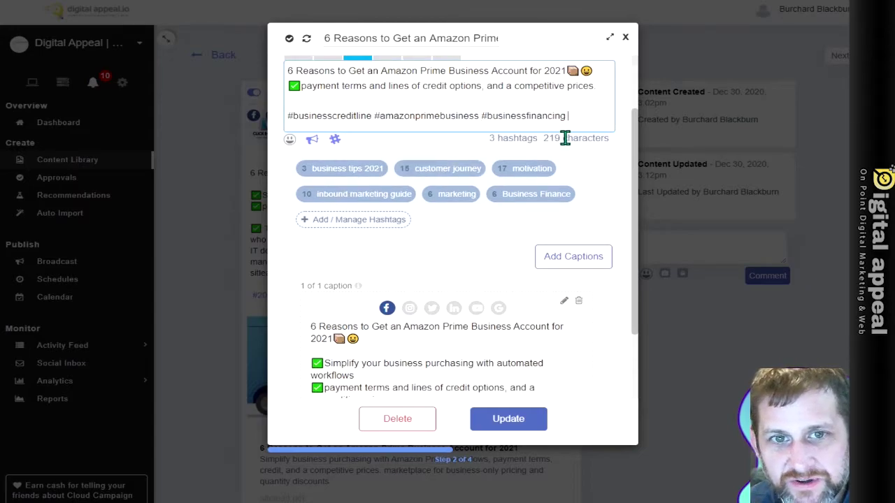
- Replace the word "and" before "a competitive prices" with "&" in the Twitter caption
scroll(569, 105, up, 1)
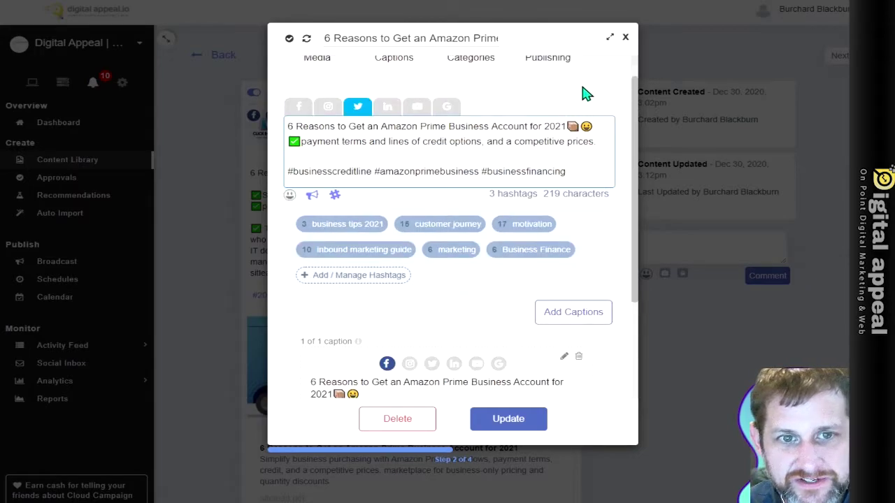
double_click(497, 141)
text(&)
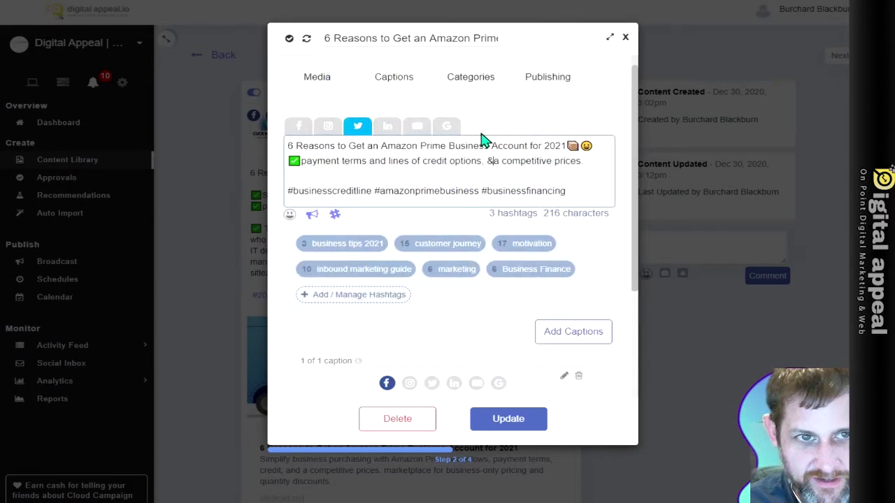
- Copy the full text and hashtags of the saved Facebook caption into the LinkedIn caption
click(389, 127)
scroll(314, 158, down, 4)
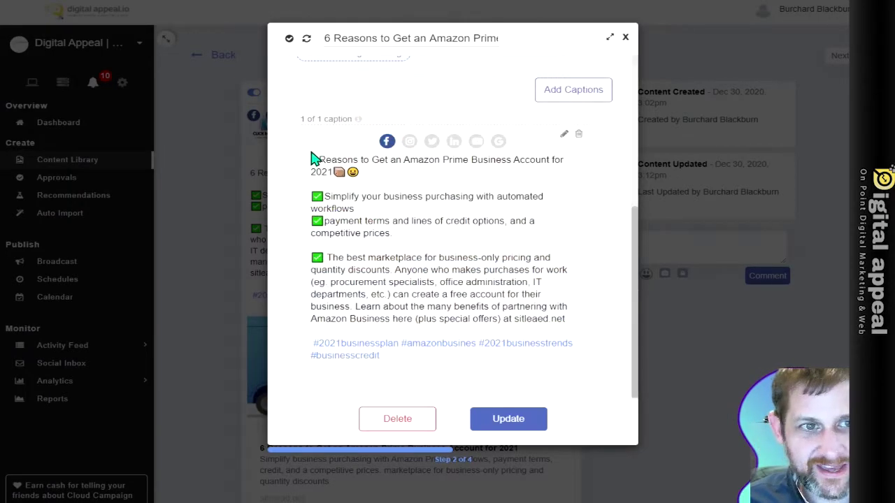
drag(313, 158, 380, 356)
key(ctrl+c)
scroll(366, 235, up, 4)
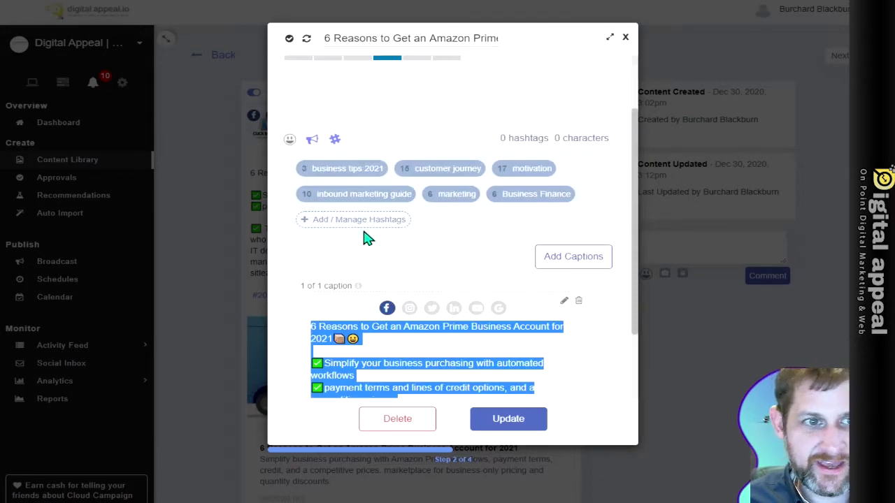
click(290, 174)
key(ctrl+v)
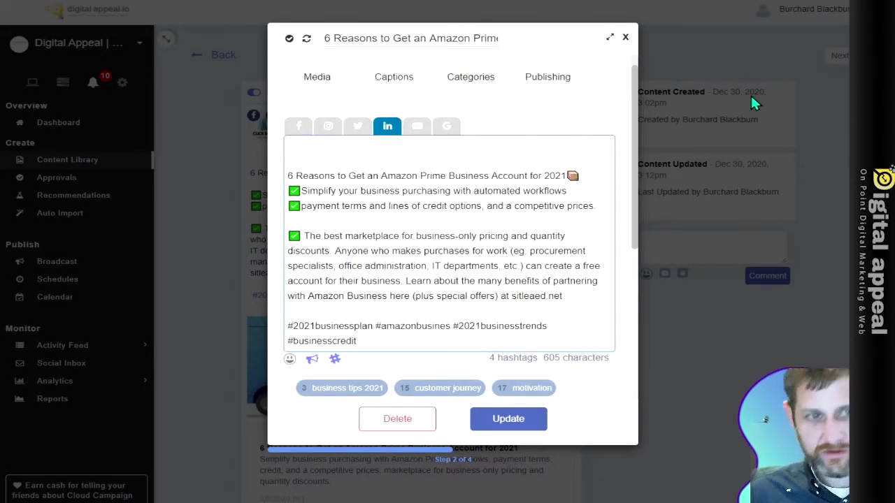
- Open the LinkedIn caption with "Did you know Amazon Prime for business can help improve your cashflow, automate processes, and help you grow?" and "Learn more with"
key(ctrl+v)
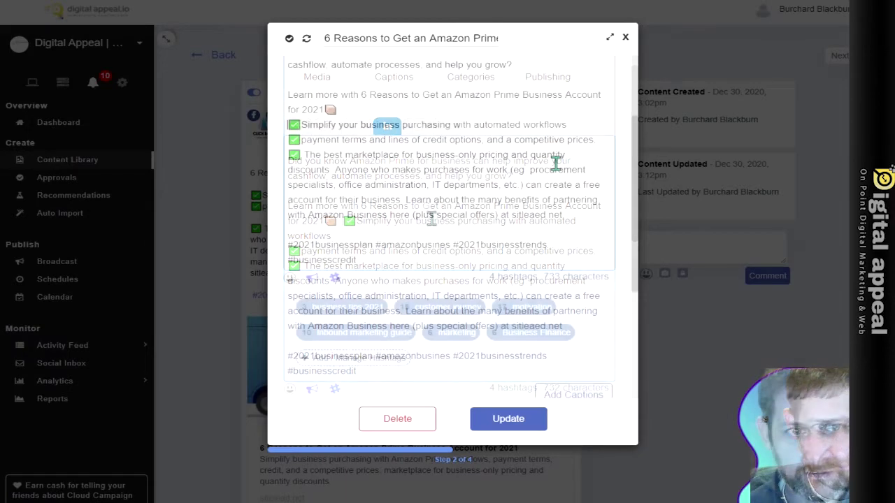
scroll(469, 149, up, 2)
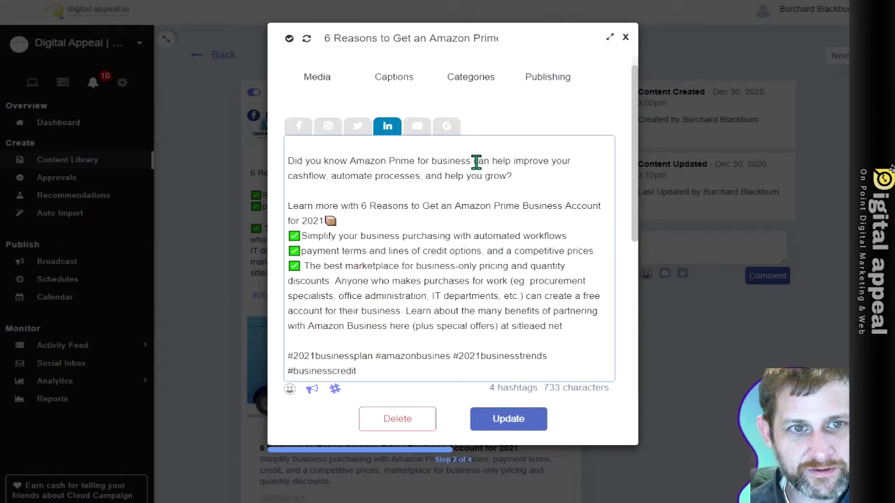
- Fill the Google caption with the complete saved Facebook caption, including its emojis and hashtags
click(417, 130)
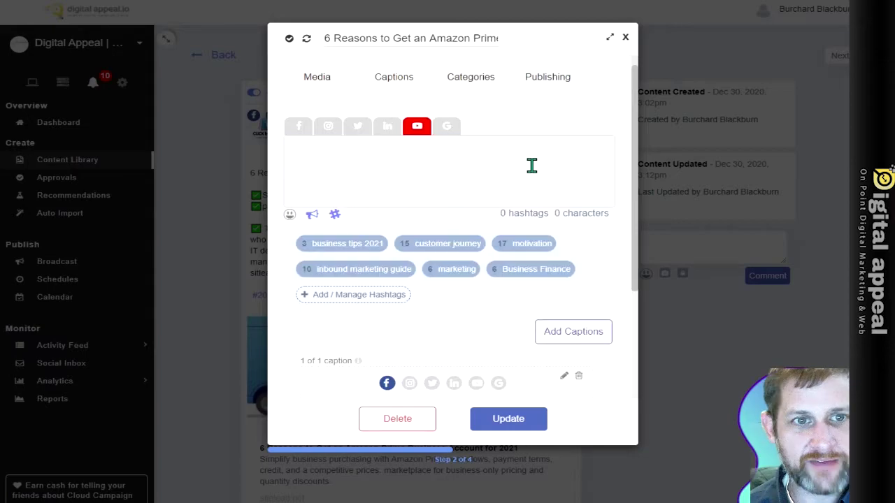
click(451, 127)
scroll(427, 210, down, 3)
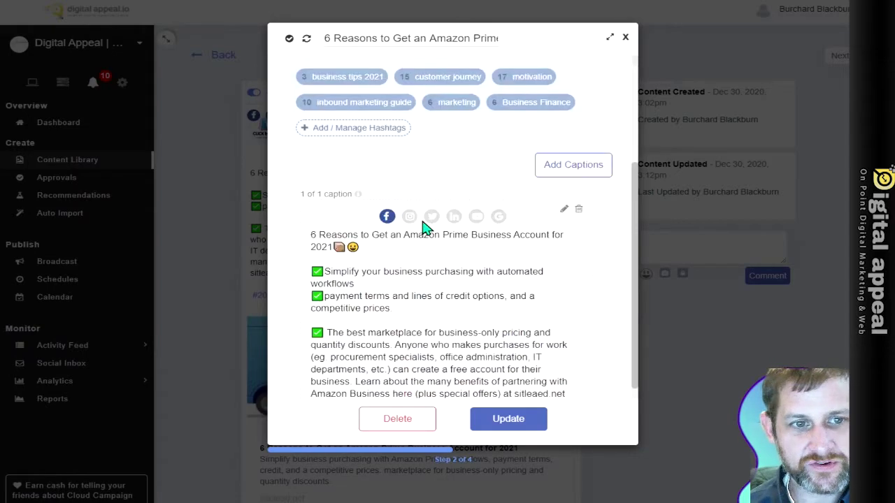
drag(426, 234, 441, 296)
scroll(409, 235, up, 4)
click(373, 184)
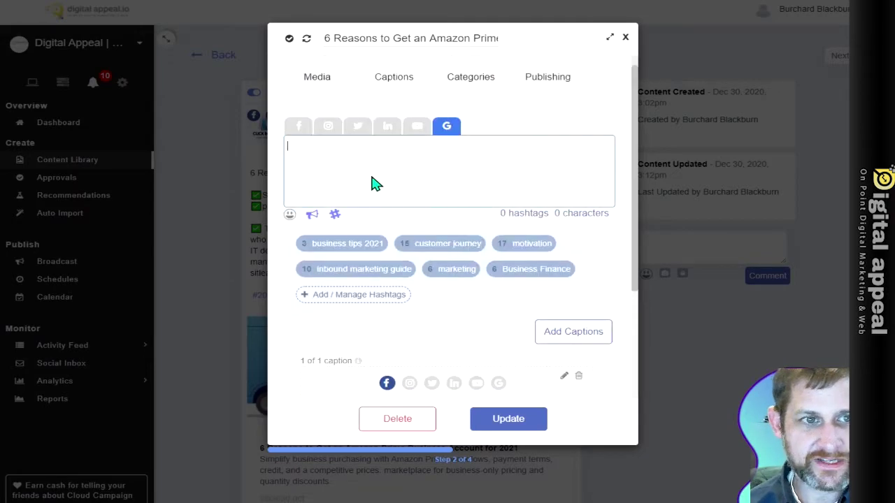
key(ctrl+v)
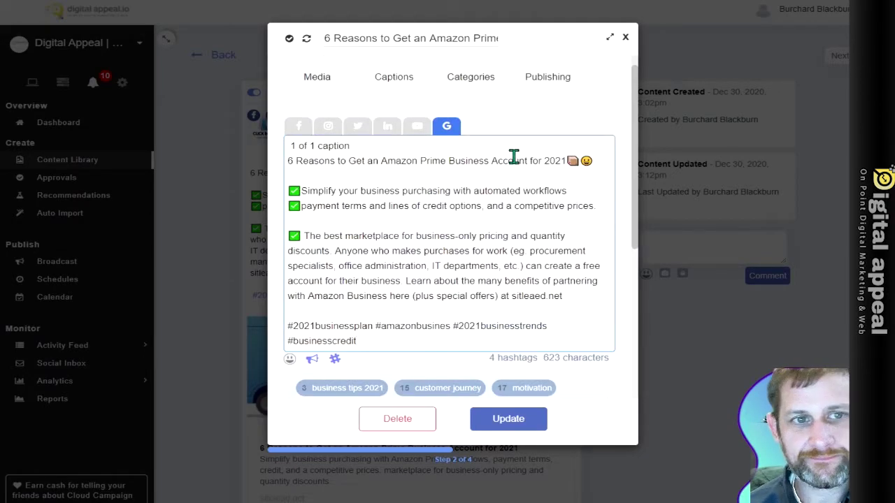
scroll(455, 184, down, 4)
scroll(580, 150, down, 2)
scroll(570, 155, up, 2)
scroll(499, 136, up, 4)
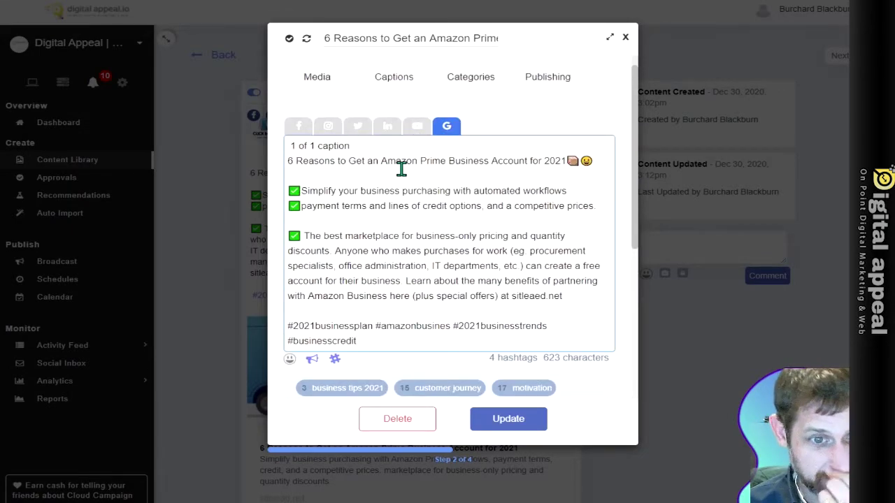
- Assign the post to the categories "2021 Business trends and tips" and "Amazon"
click(470, 81)
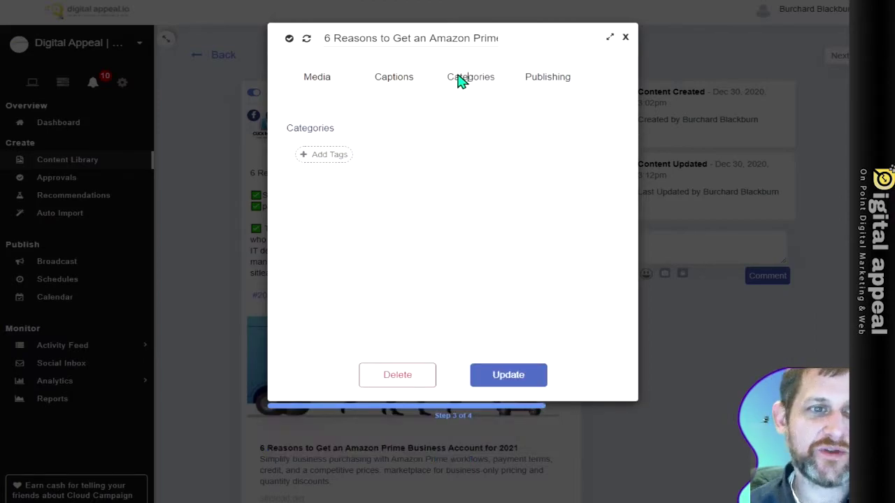
click(318, 156)
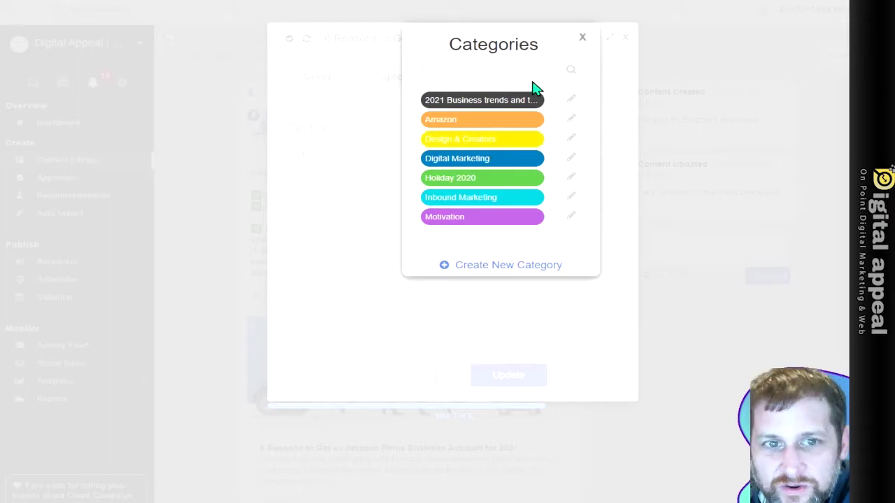
click(503, 110)
click(460, 123)
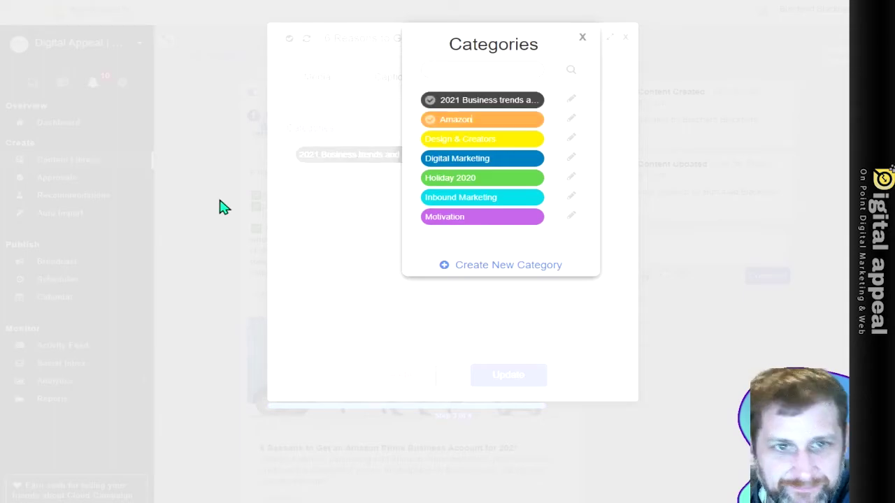
click(582, 38)
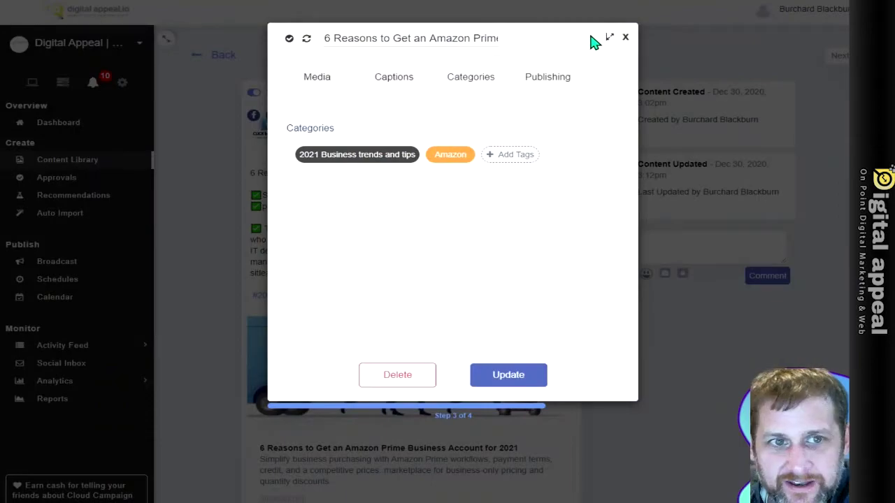
- Examine the post's audience targeting and content expiration options in the publishing settings
click(552, 80)
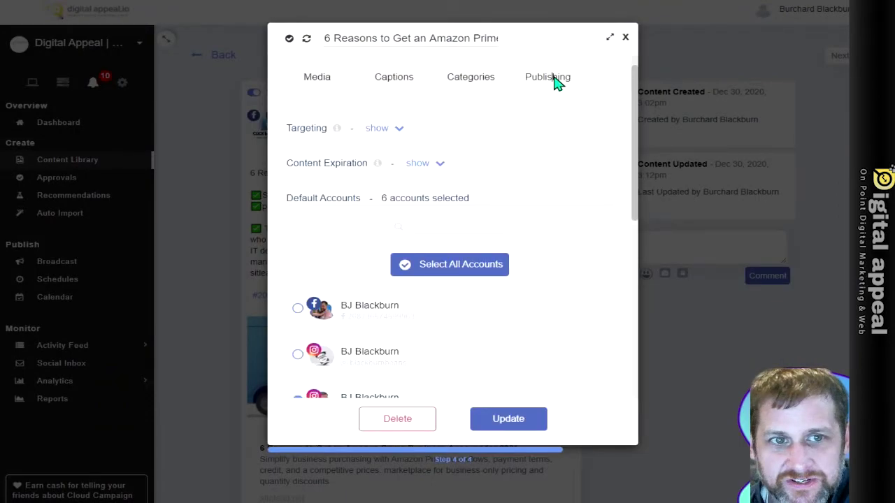
click(381, 128)
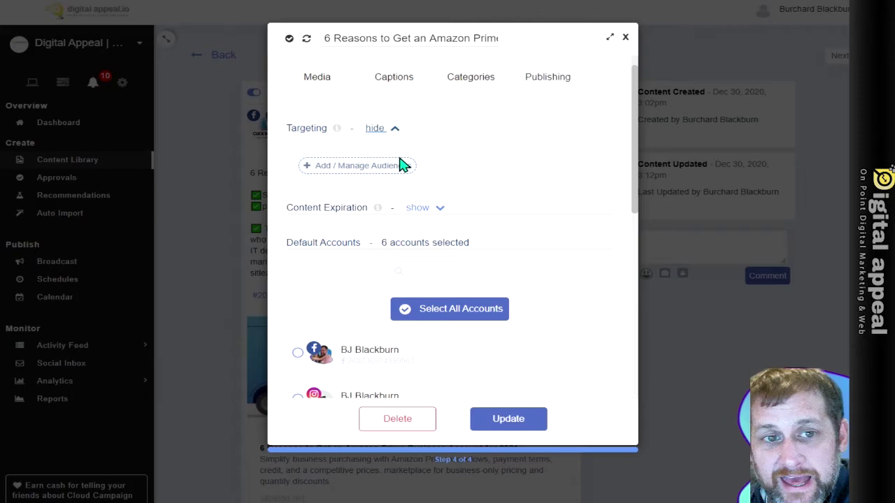
click(397, 133)
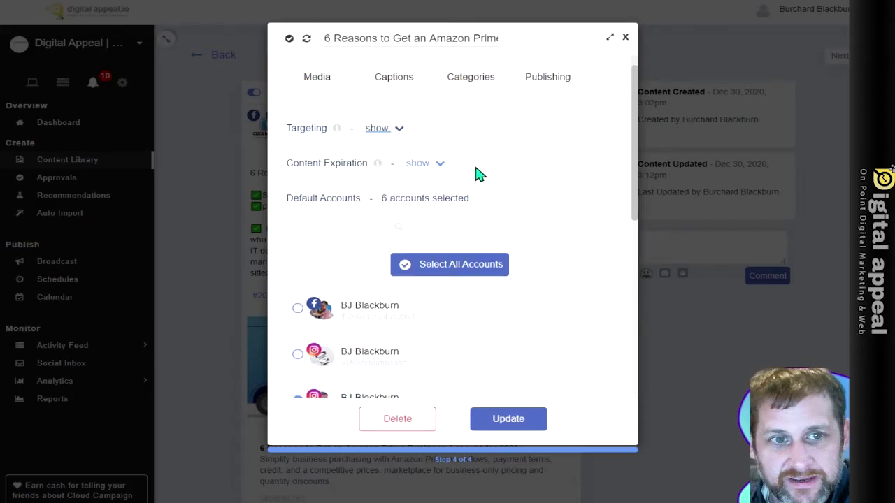
click(438, 165)
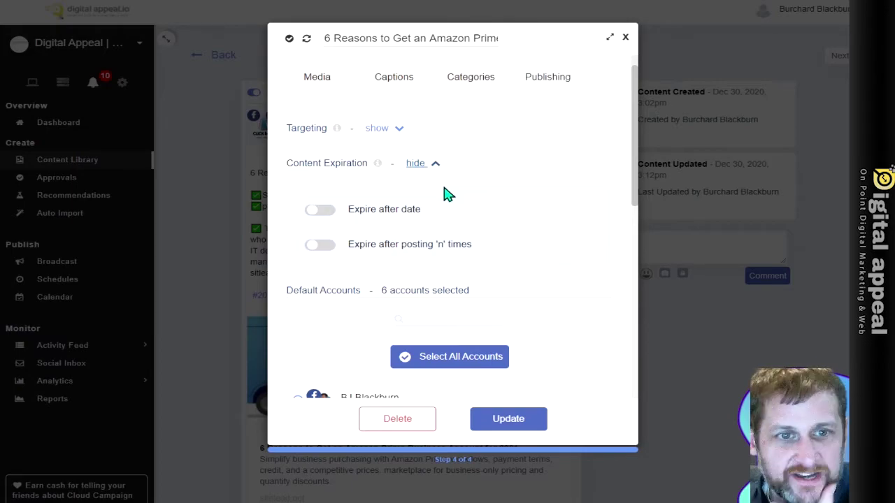
click(422, 163)
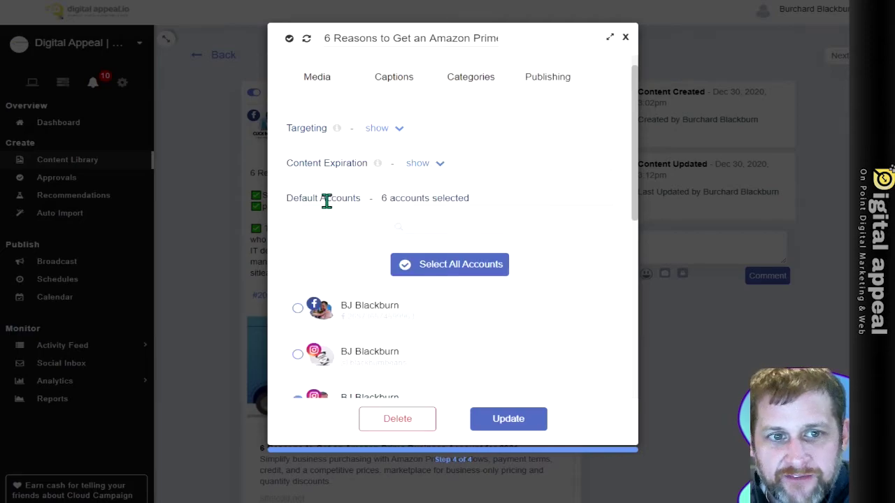
- Select seven default accounts for the post, including Onlinesolutions and Onlinesolutions.guru, and save the post's changes
scroll(326, 201, down, 3)
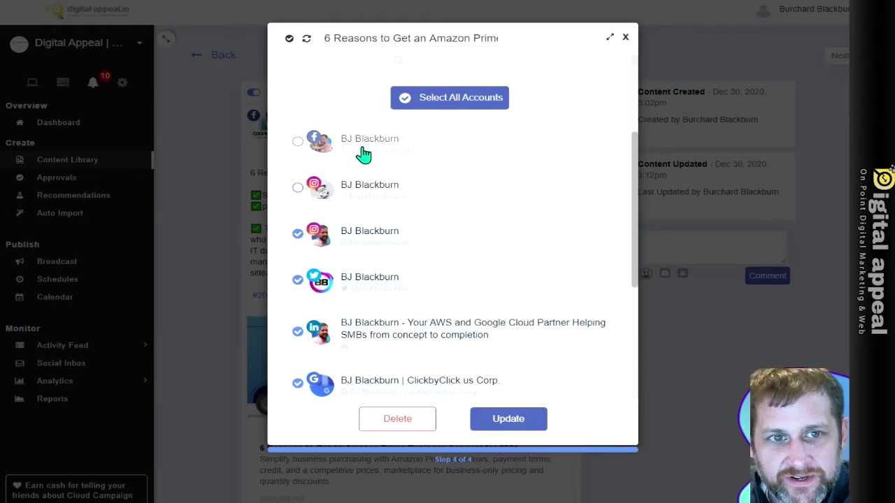
scroll(489, 154, down, 1)
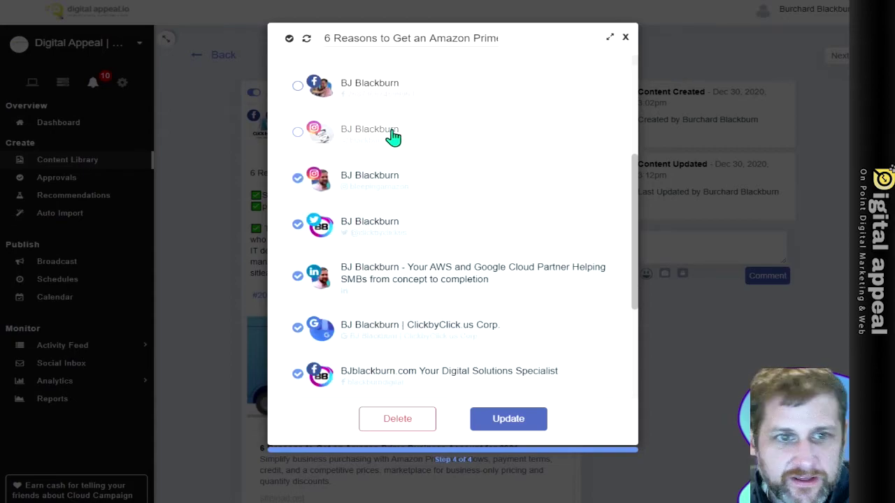
scroll(394, 136, down, 1)
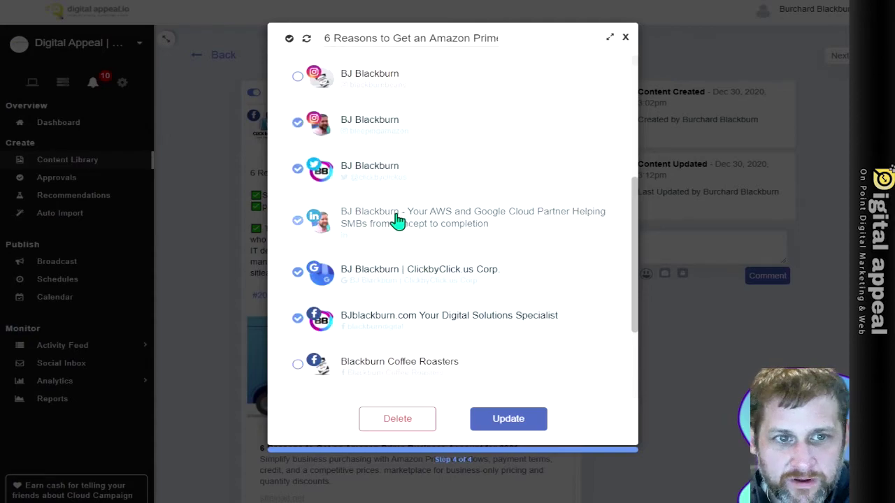
scroll(385, 175, down, 1)
scroll(468, 188, down, 3)
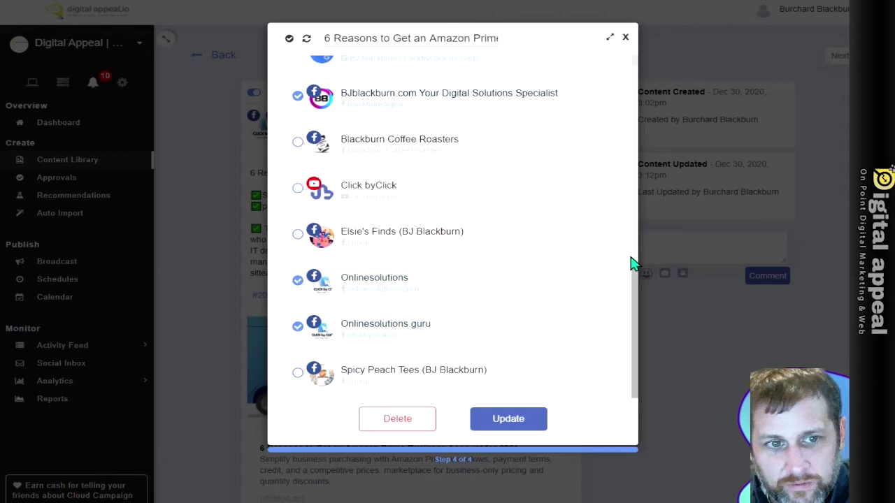
scroll(418, 198, up, 5)
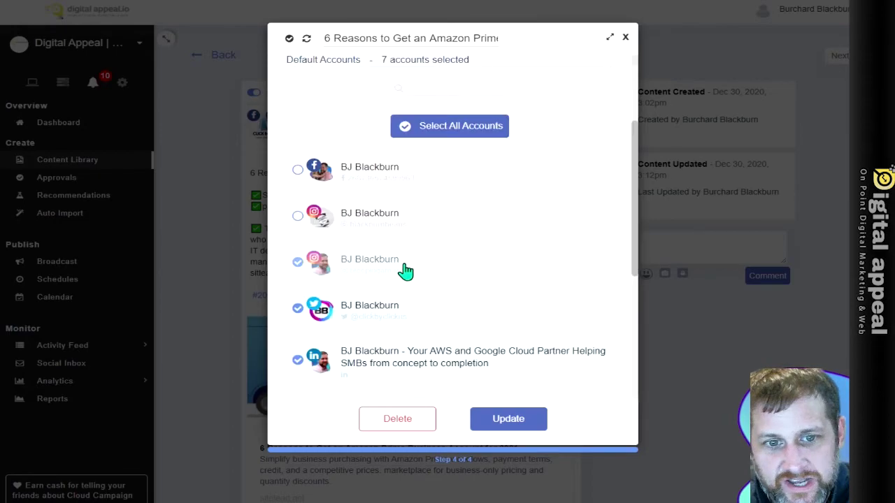
click(517, 422)
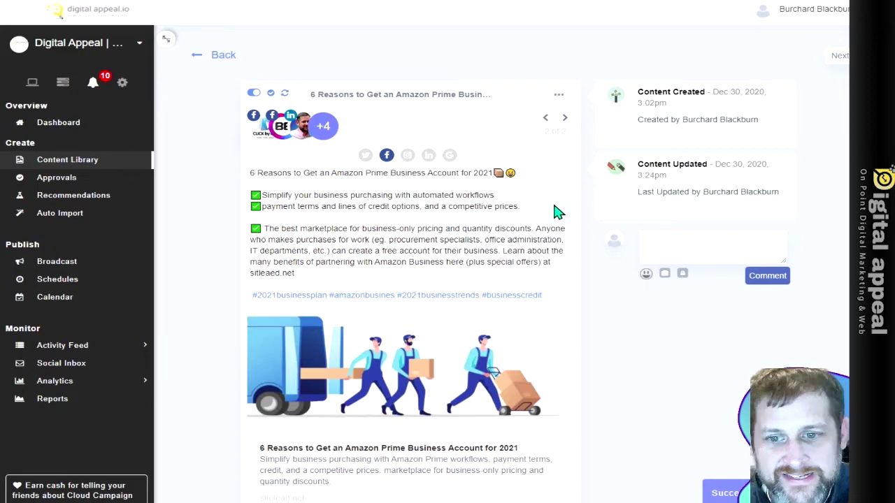
click(559, 98)
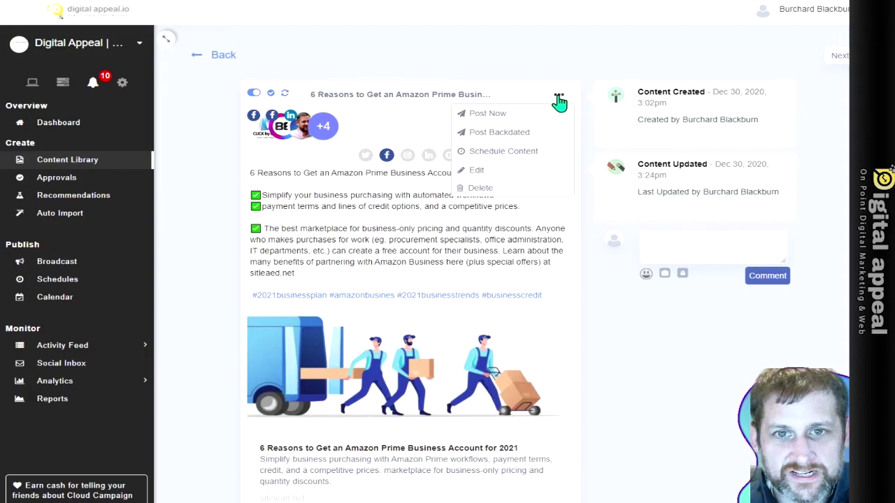
click(529, 103)
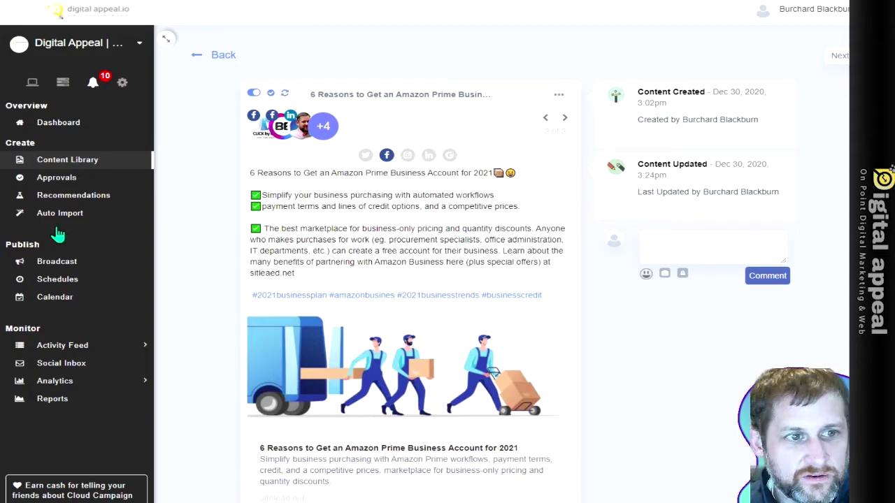
- Schedule the Amazon Prime Business post in the calendar for December 30, 2020 at 8:30 PM
click(63, 302)
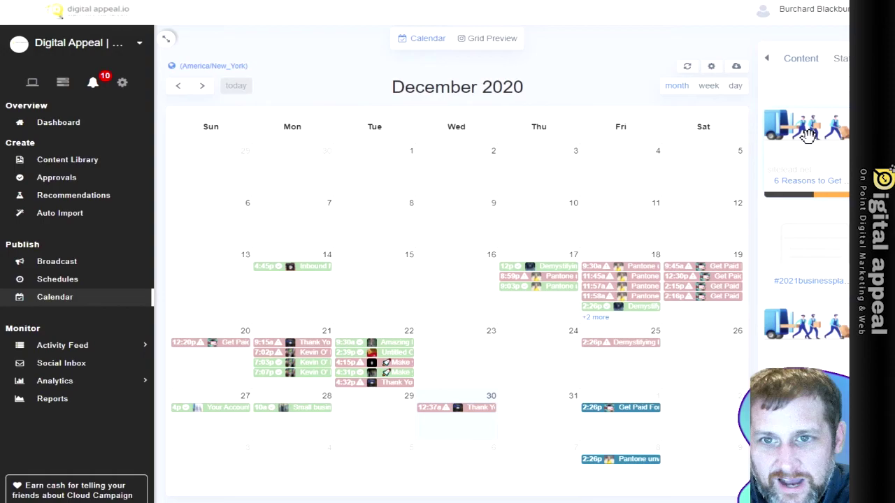
drag(807, 135, 421, 417)
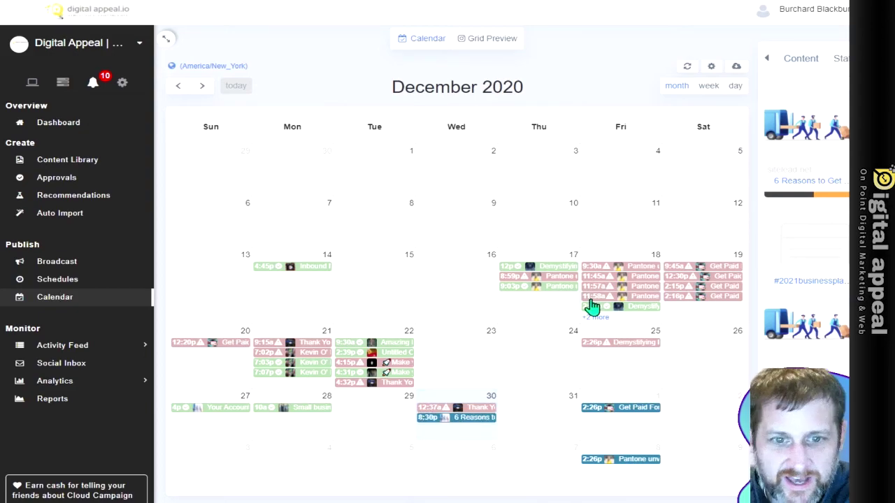
- Open the scheduled post's content library entry and publish it immediately to the seven preselected accounts
click(426, 417)
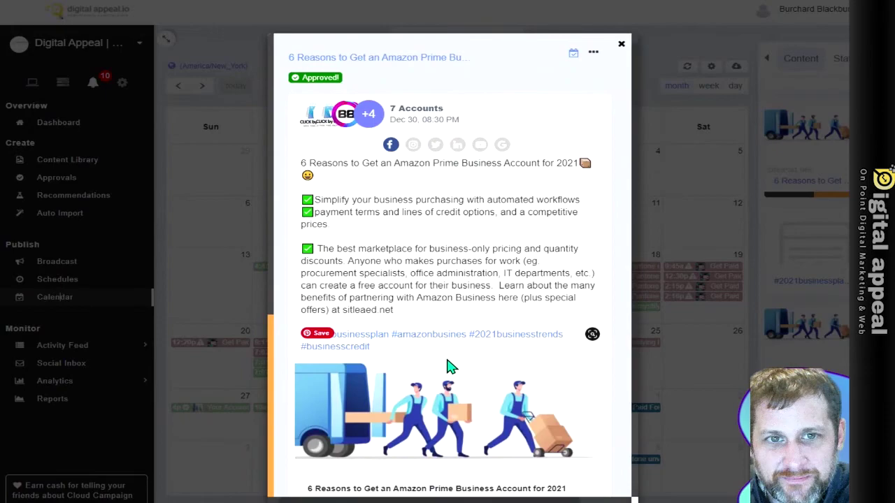
click(574, 55)
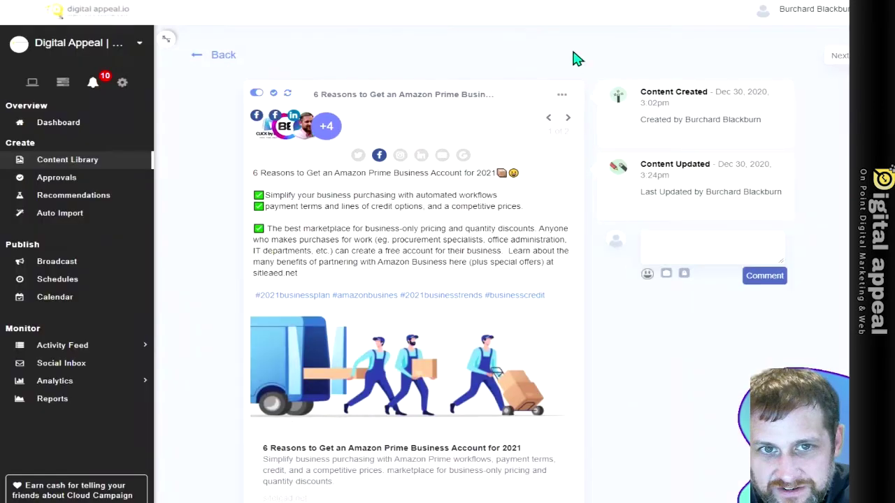
click(563, 94)
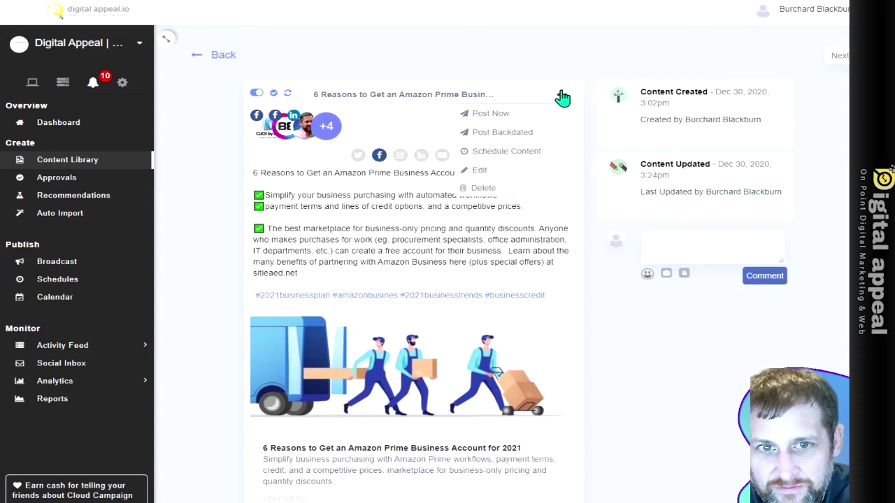
click(497, 117)
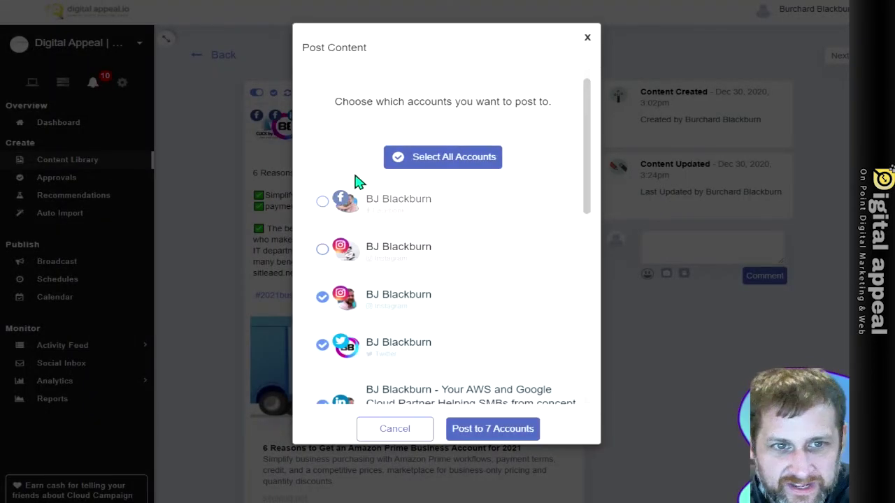
scroll(349, 183, down, 3)
scroll(350, 178, down, 4)
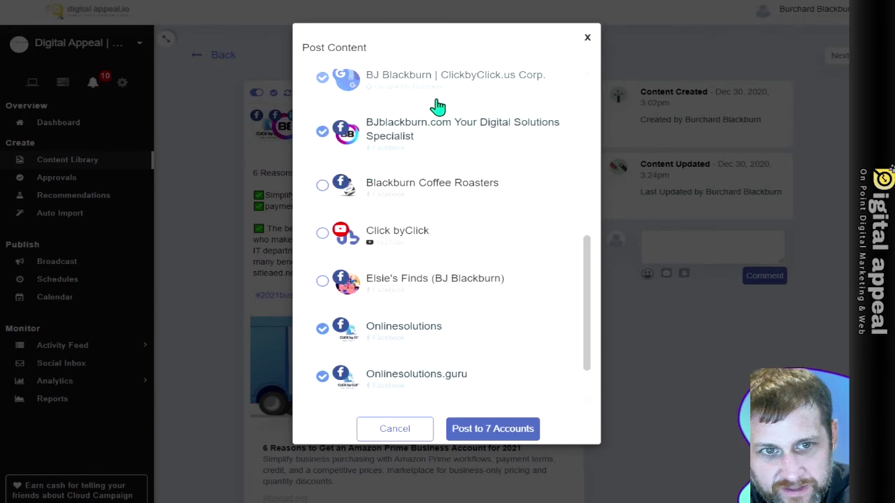
scroll(413, 203, down, 1)
scroll(490, 175, up, 8)
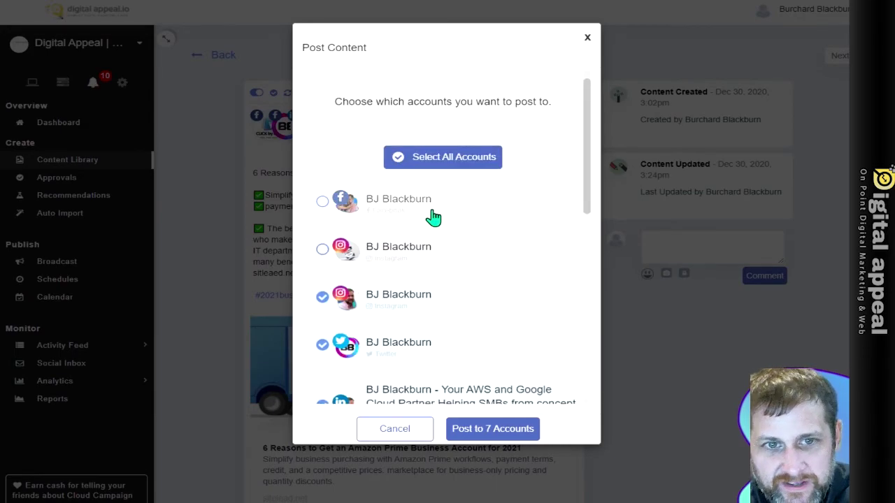
click(508, 435)
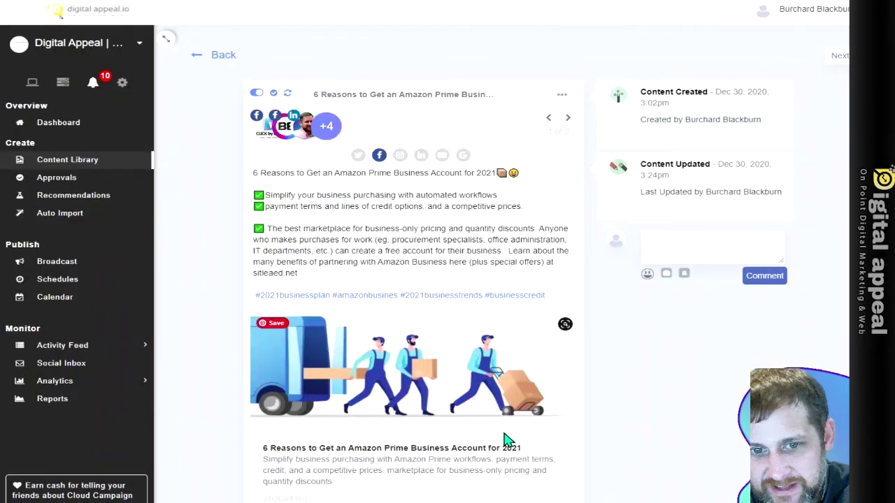